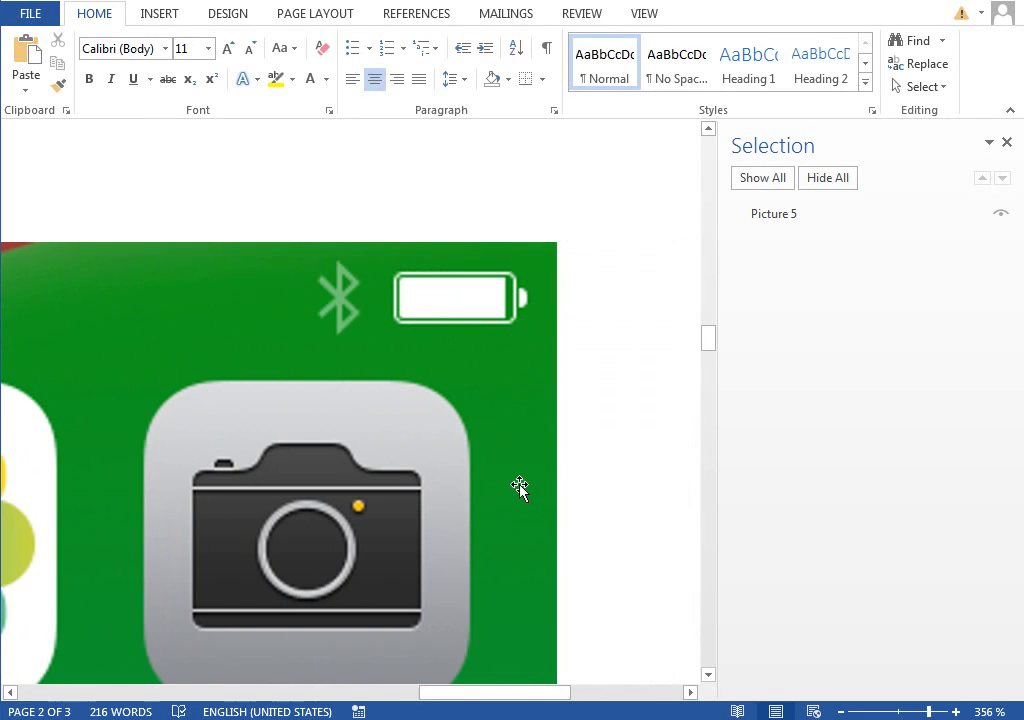
# Step: Insert a text box about 28.8 mm wide and 11.5 mm high just below the AT&T label in the reference picture
pyautogui.moveTo(521, 690); pyautogui.dragTo(247, 697)
pyautogui.scroll(3, 414, 346)
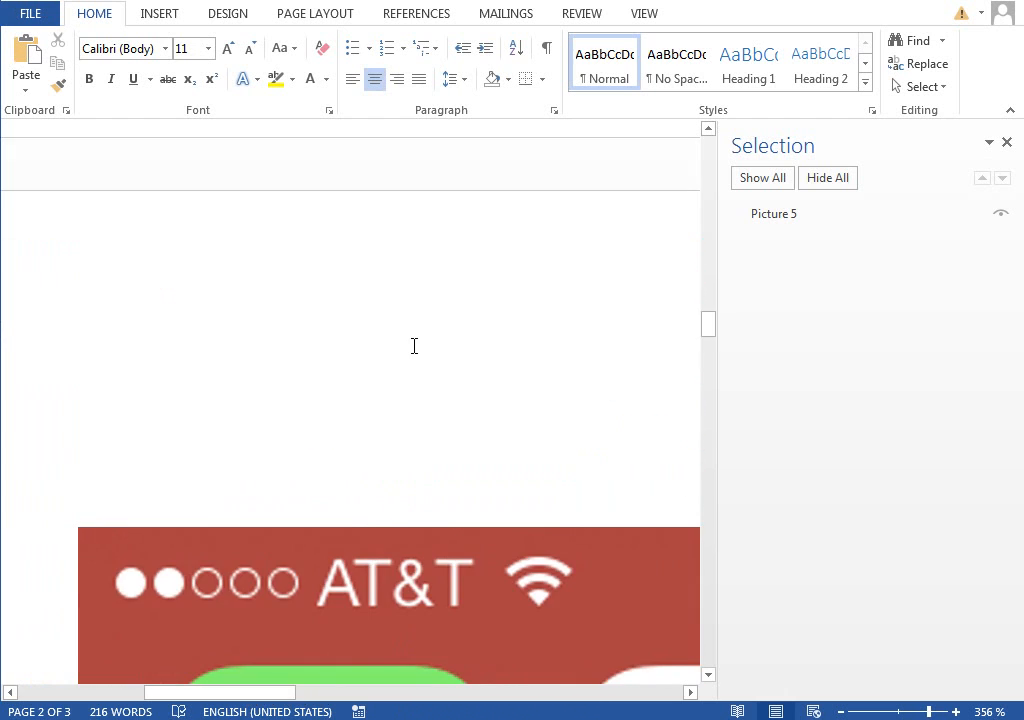
pyautogui.scroll(-3, 414, 346)
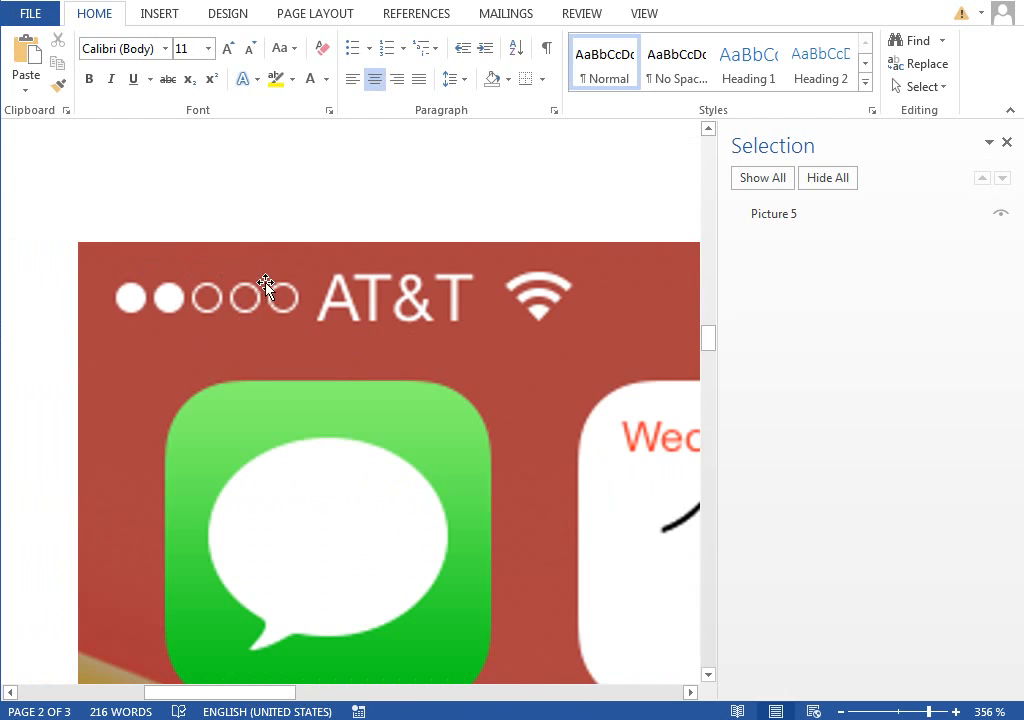
pyautogui.click(160, 14)
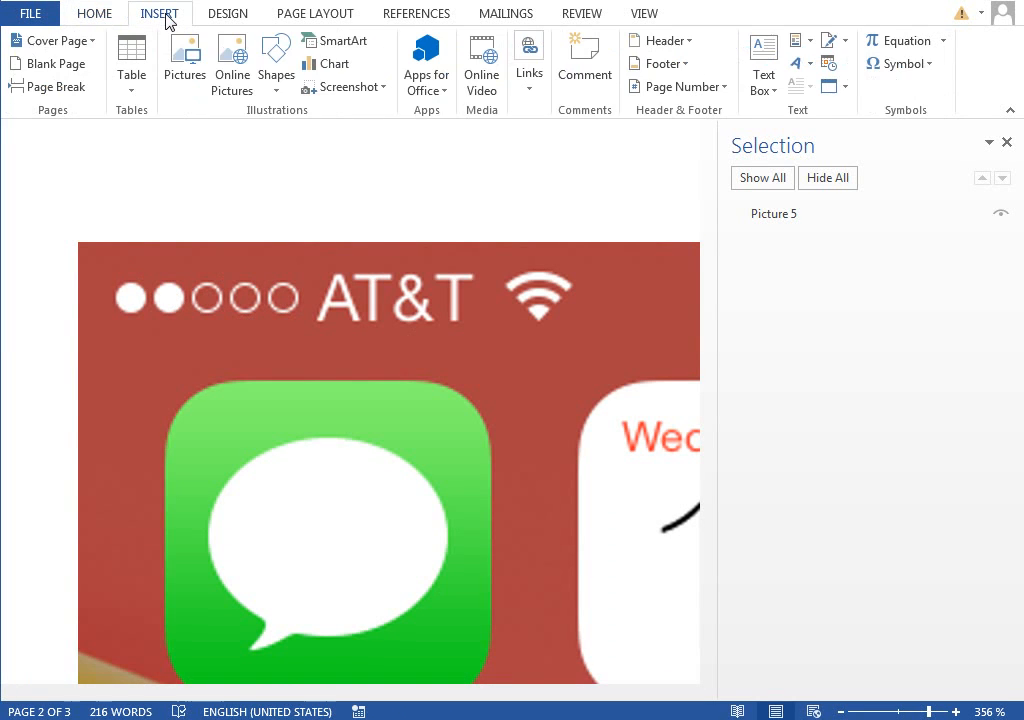
pyautogui.click(276, 50)
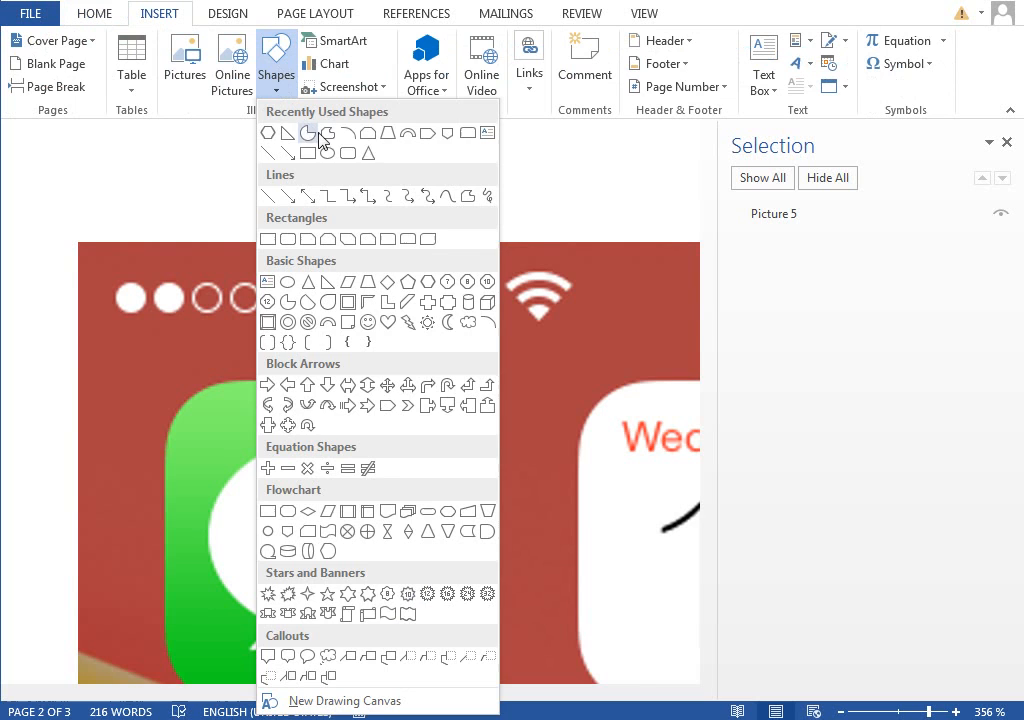
pyautogui.click(485, 133)
pyautogui.moveTo(148, 347); pyautogui.dragTo(537, 502)
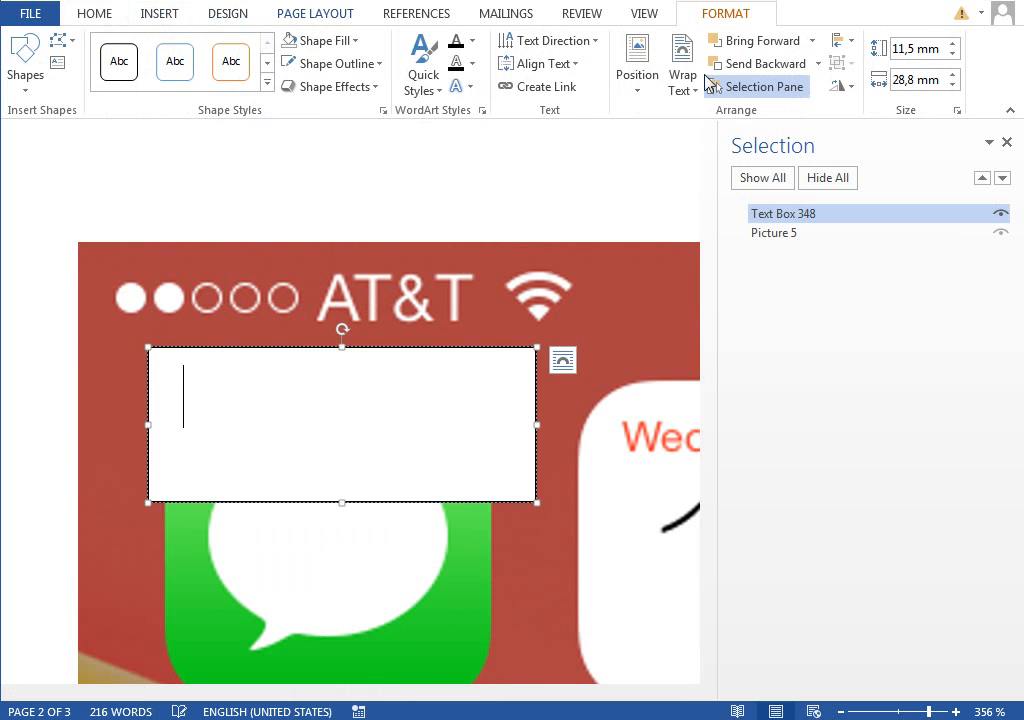
# Step: Insert a filled circle and a hollow circle symbol from the Segoe UI Symbol font into the text box
pyautogui.click(152, 16)
pyautogui.click(910, 68)
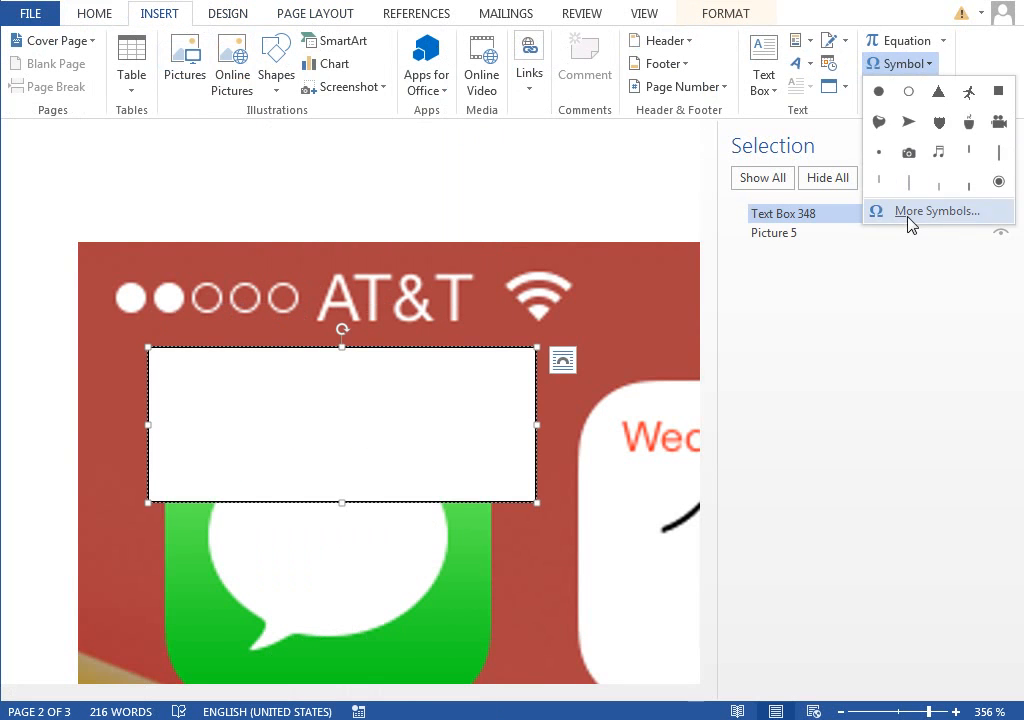
pyautogui.click(907, 218)
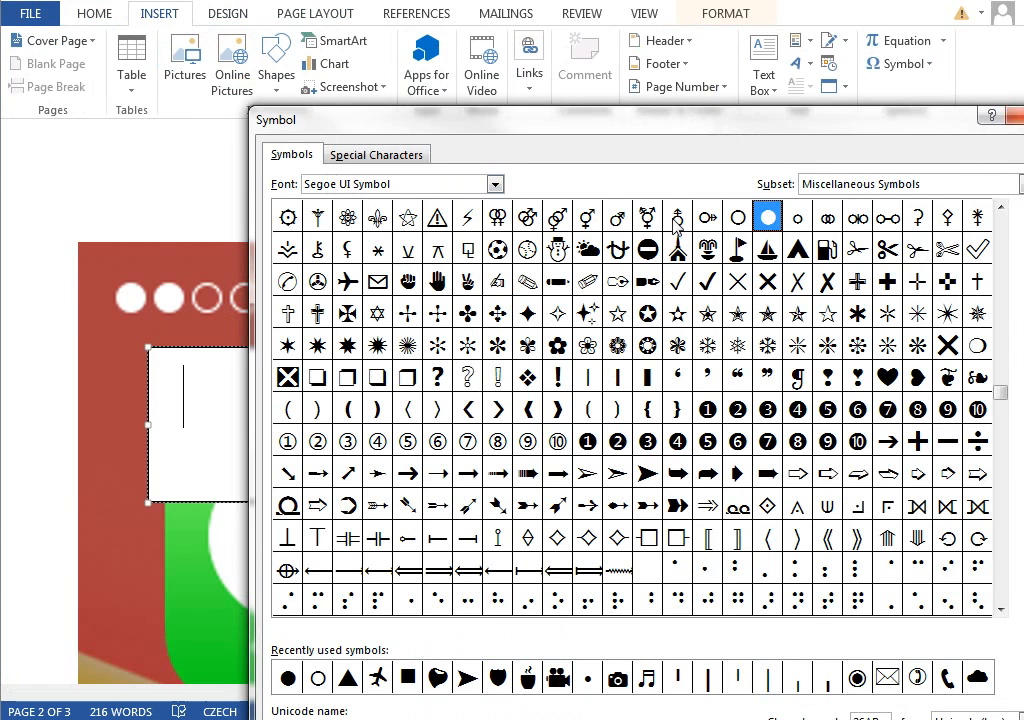
pyautogui.doubleClick(767, 217)
pyautogui.click(740, 218)
pyautogui.doubleClick(740, 218)
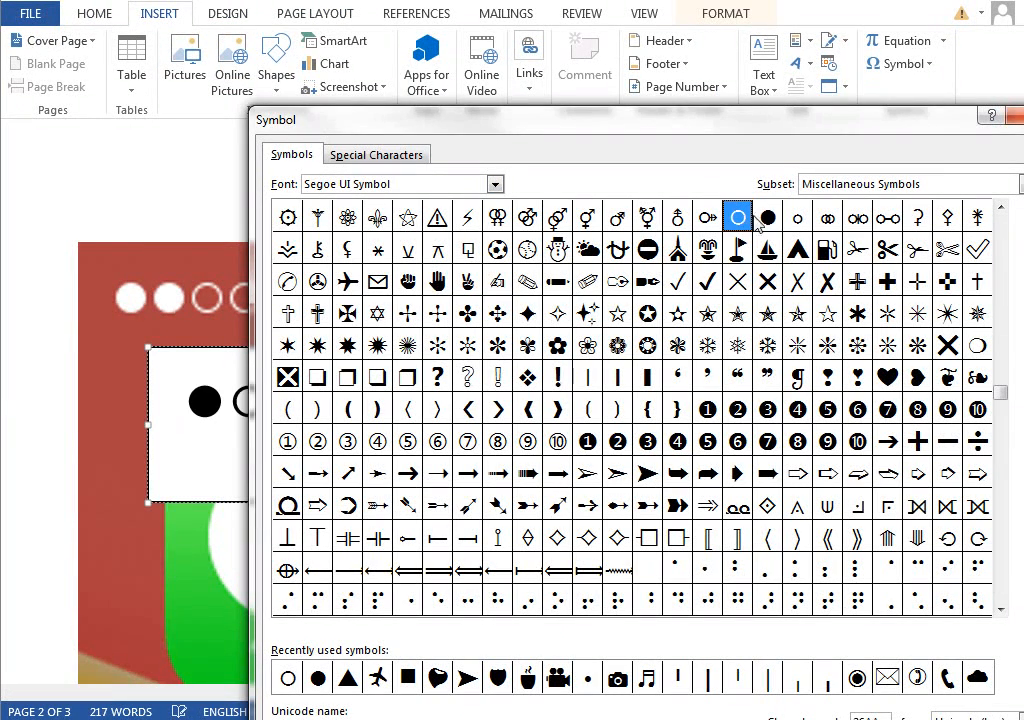
pyautogui.click(1012, 116)
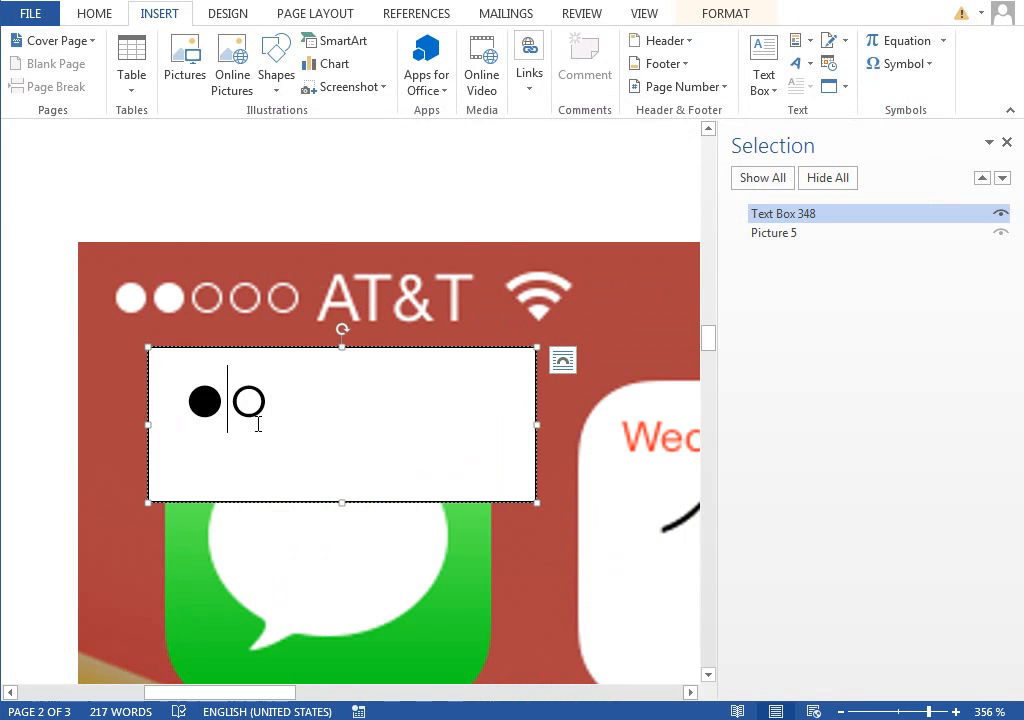
# Step: Duplicate the symbols in the text box to make a row of two filled and three hollow circles
pyautogui.hotkey('shift', 'Left')
pyautogui.hotkey('ctrl', 'c')
pyautogui.press('Right')
pyautogui.hotkey('ctrl', 'v')
pyautogui.hotkey('shift', 'Right')
pyautogui.press('Left')
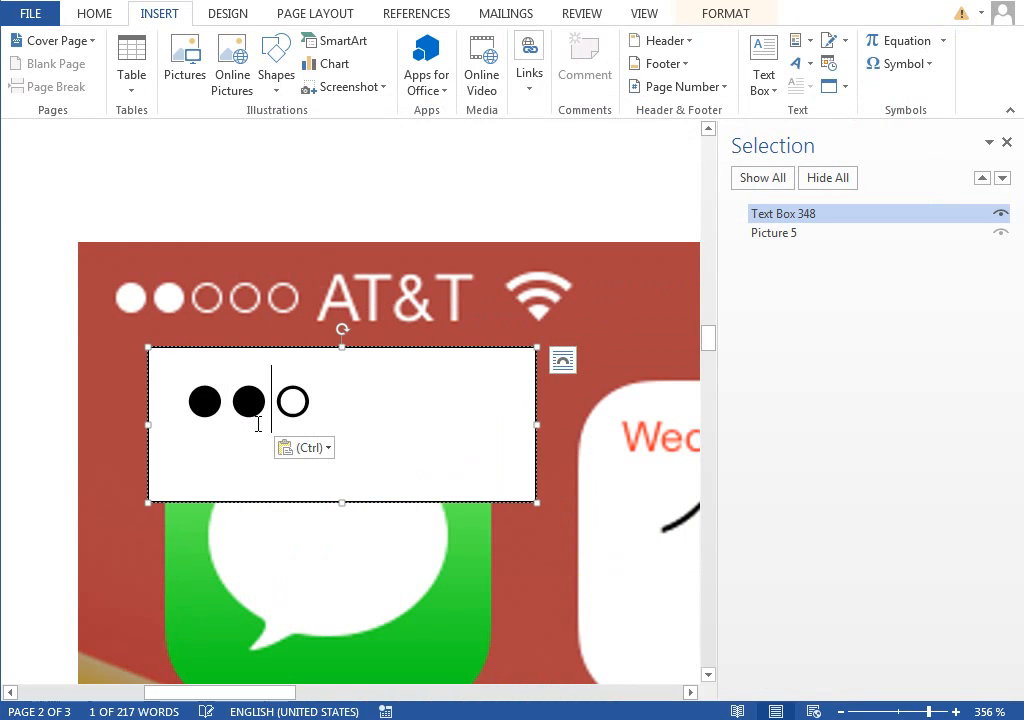
pyautogui.hotkey('shift', 'Right')
pyautogui.hotkey('ctrl', 'c')
pyautogui.press('Right')
pyautogui.hotkey('ctrl', 'v')
pyautogui.hotkey('ctrl', 'v')
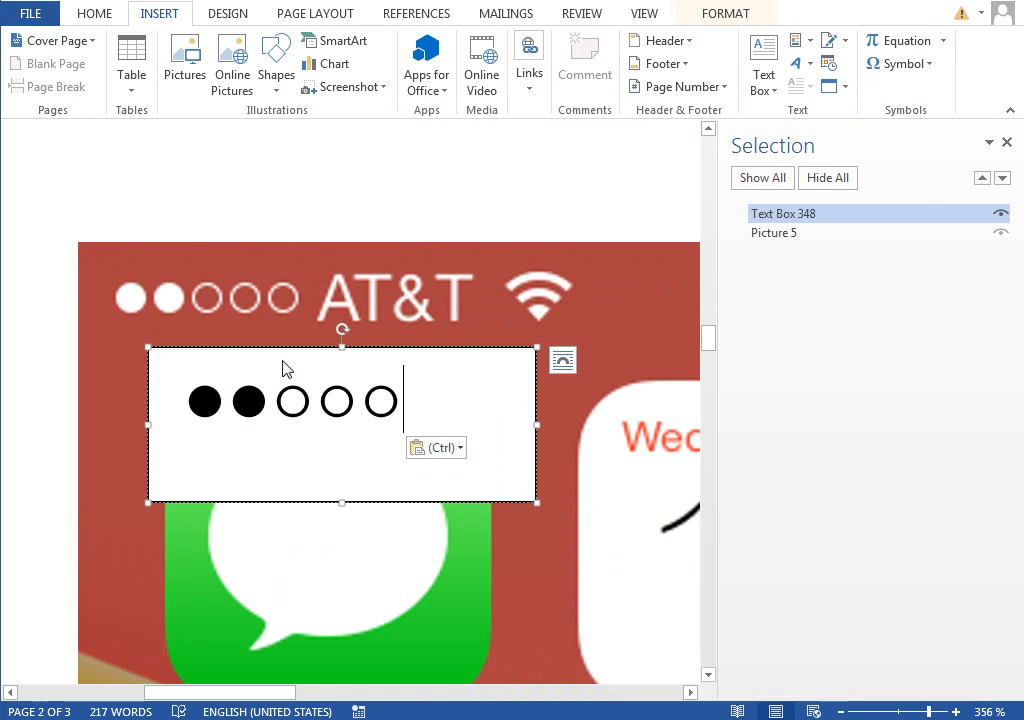
# Step: Move the text box over the picture's signal dots and remove its outline and fill
pyautogui.moveTo(281, 352); pyautogui.dragTo(211, 253)
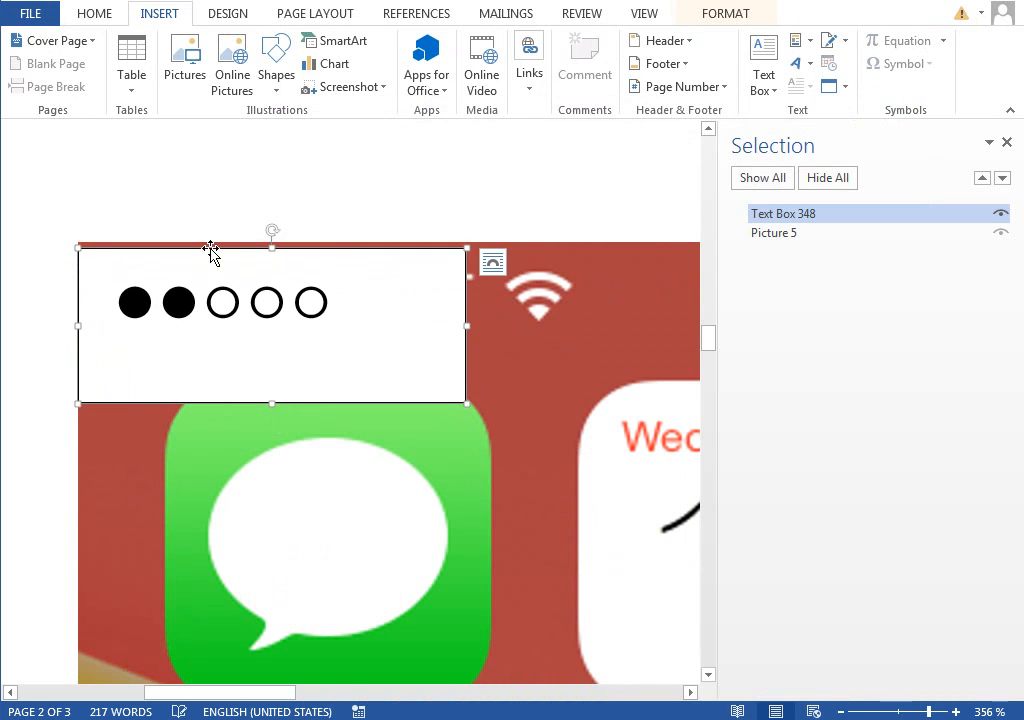
pyautogui.click(725, 14)
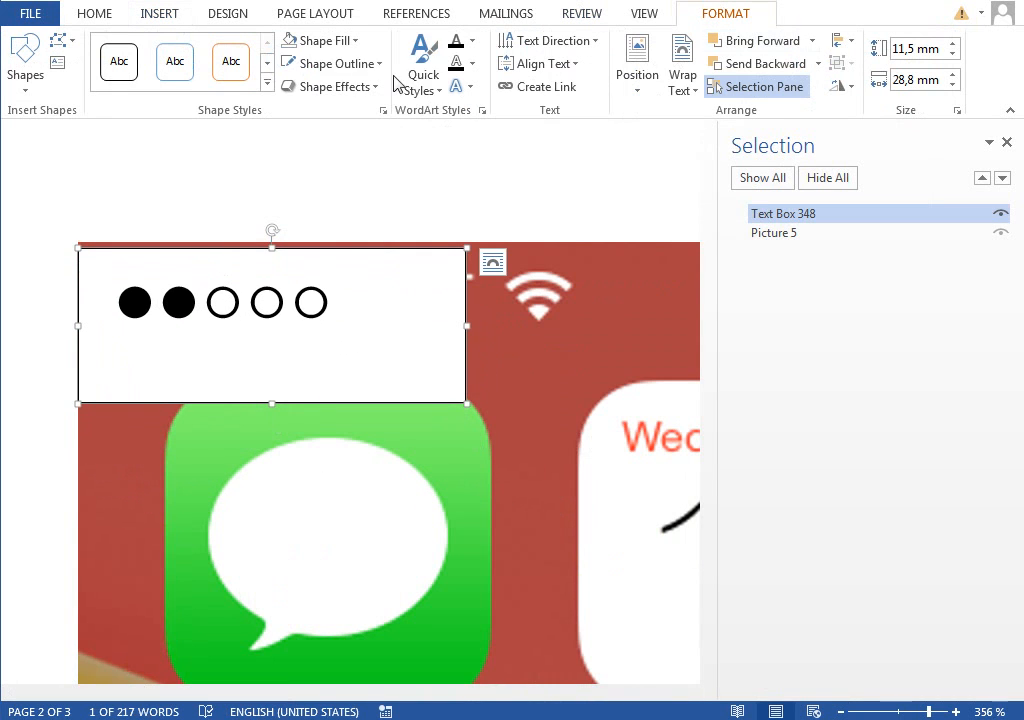
pyautogui.click(305, 63)
pyautogui.click(340, 280)
pyautogui.click(336, 40)
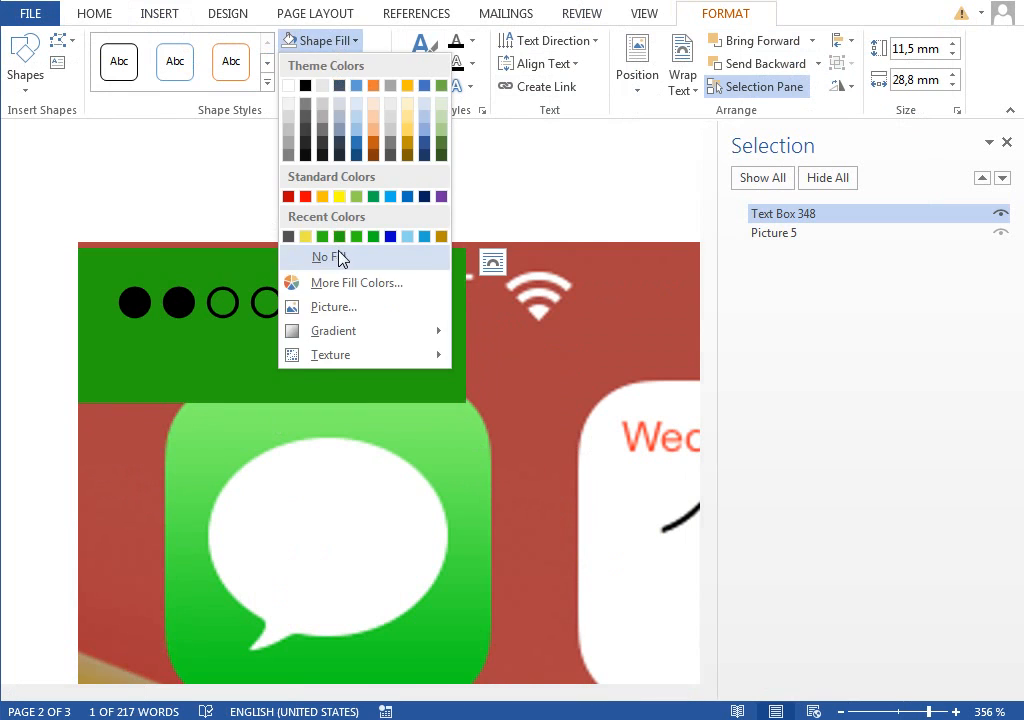
pyautogui.click(338, 256)
# Step: Nudge the text box until its first filled circle covers the picture's first signal dot
pyautogui.press('Up')
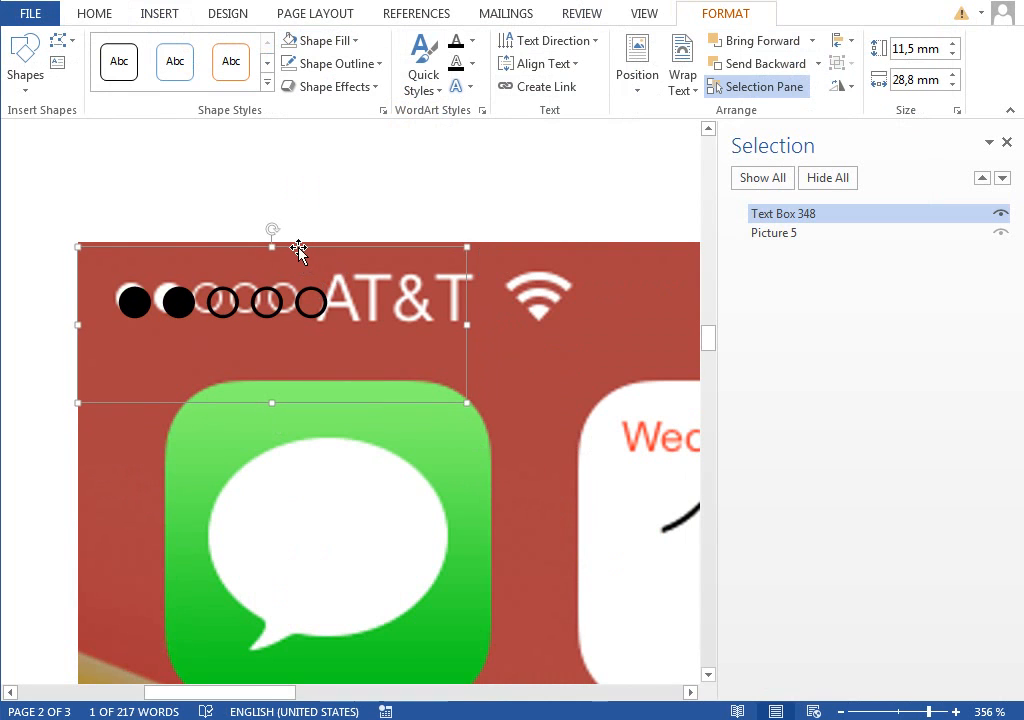
pyautogui.press('Left')
pyautogui.hotkey('ctrl', 'Down')
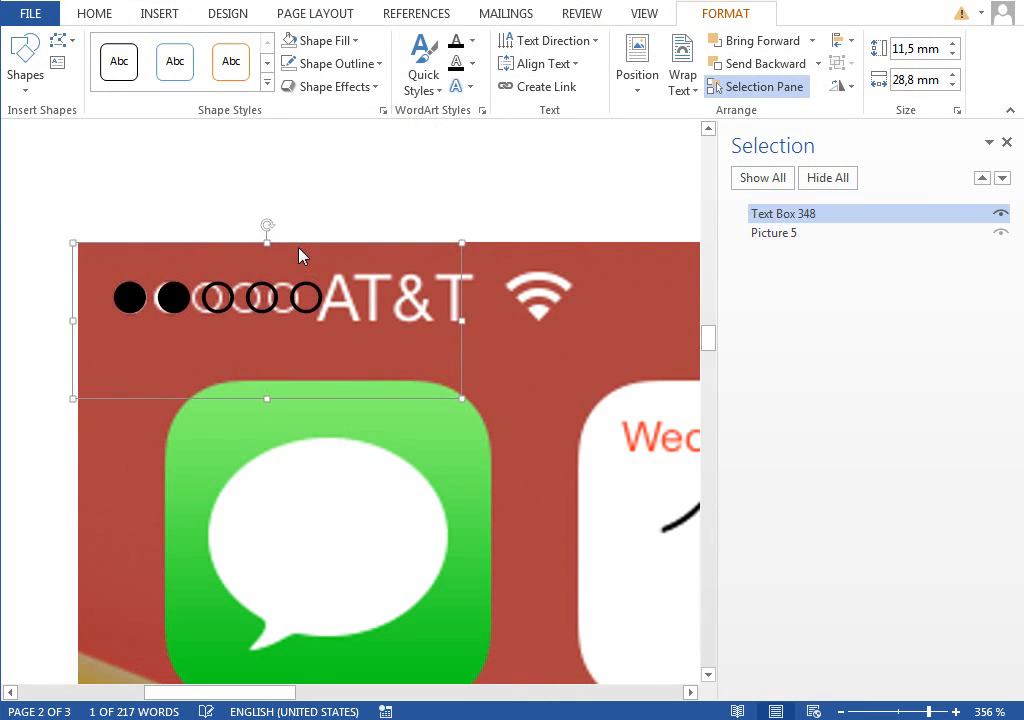
pyautogui.hotkey('ctrl', 'Right')
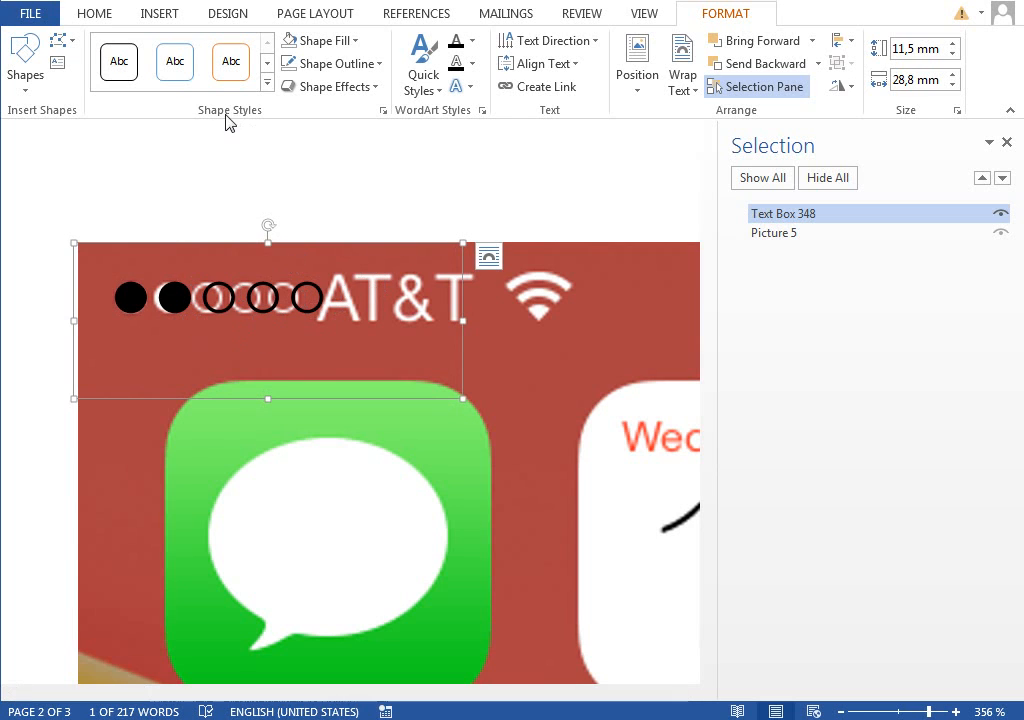
# Step: Set the circles' character spacing to Condensed and their font color to white
pyautogui.click(86, 20)
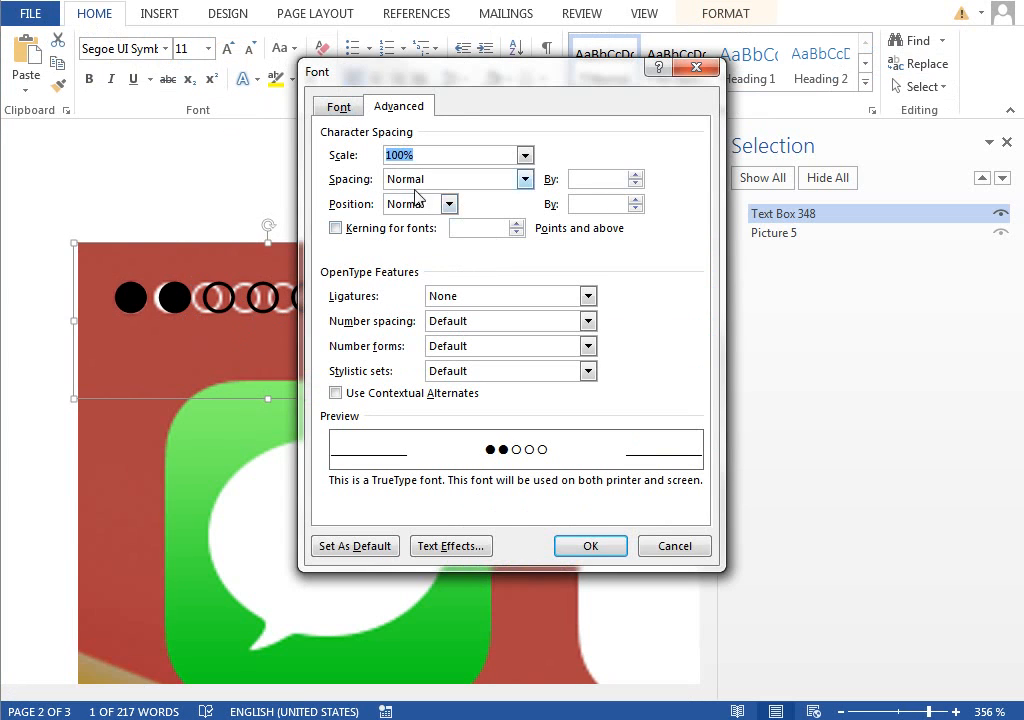
pyautogui.click(450, 179)
pyautogui.click(422, 220)
pyautogui.click(586, 545)
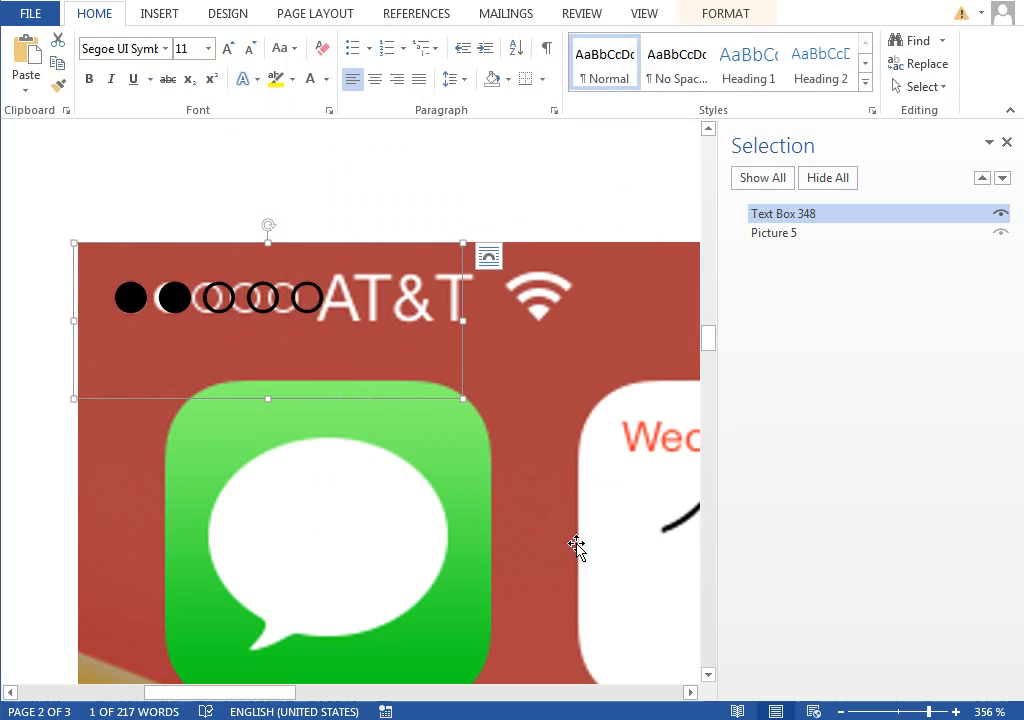
pyautogui.click(327, 80)
pyautogui.click(312, 148)
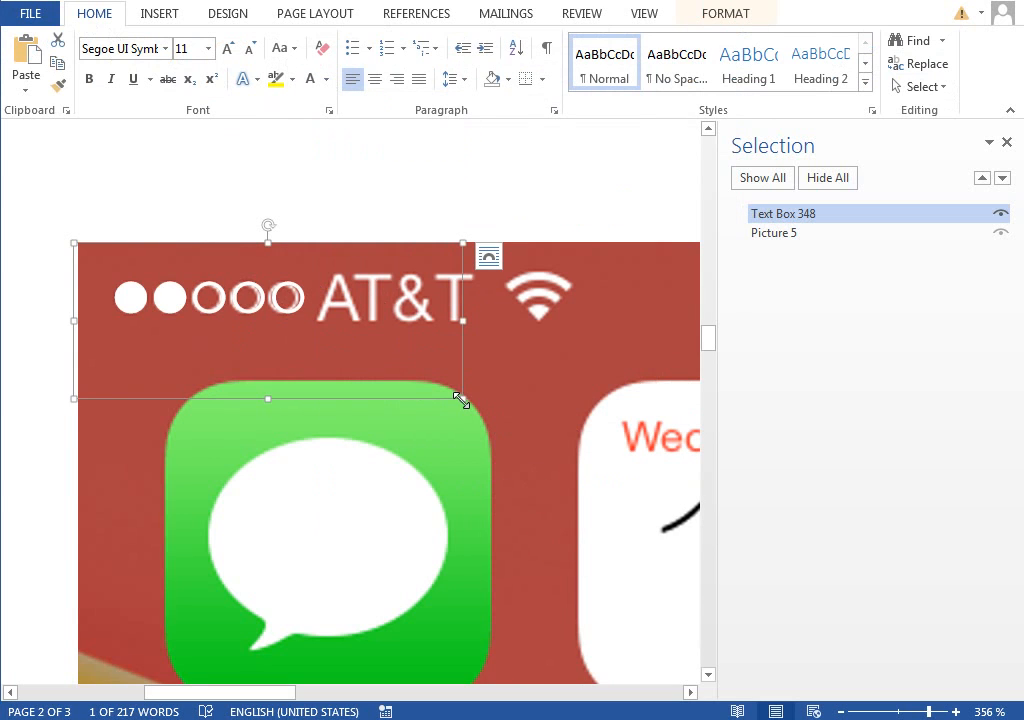
# Step: Shrink the circles' text box and place a copy just below it containing the text AT&T
pyautogui.moveTo(464, 400); pyautogui.dragTo(354, 370)
pyautogui.moveTo(240, 250); pyautogui.dragTo(351, 302)
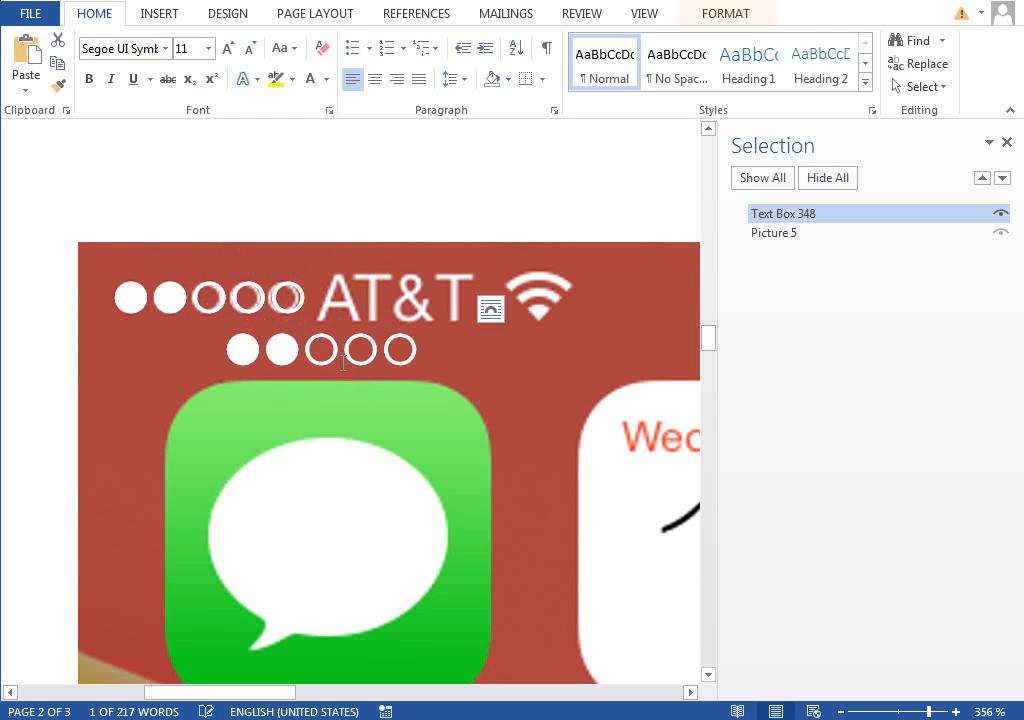
pyautogui.write('AT')
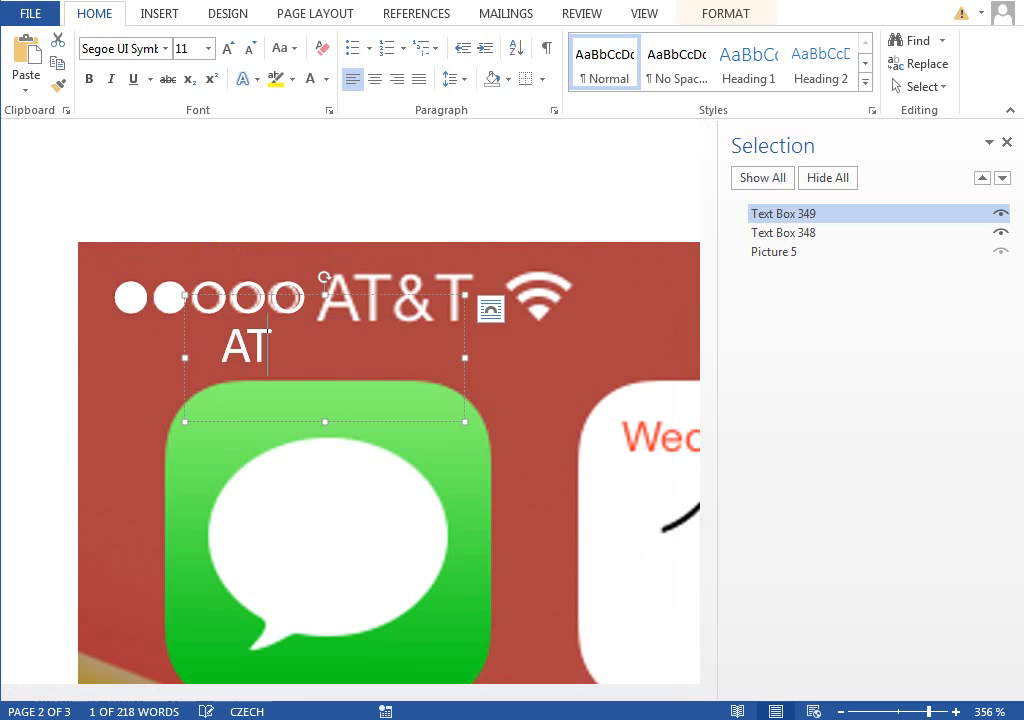
pyautogui.write('&T')
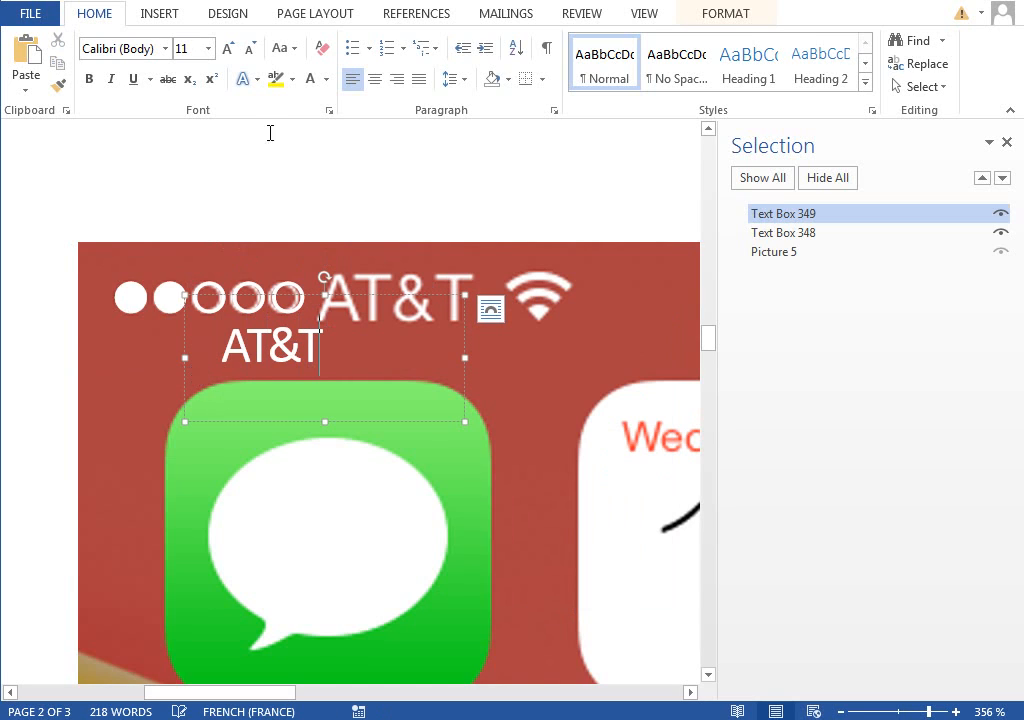
# Step: Set the character spacing of the AT&T text to Normal and its font to Segoe UI
pyautogui.moveTo(331, 383); pyautogui.dragTo(238, 215)
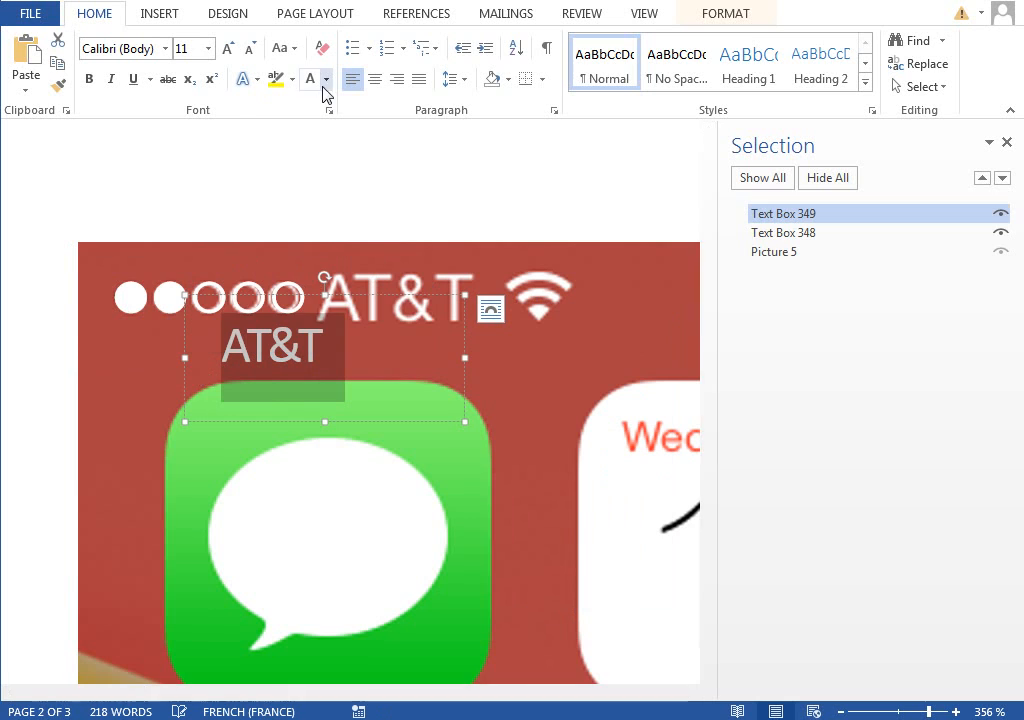
pyautogui.click(329, 110)
pyautogui.click(462, 181)
pyautogui.click(462, 194)
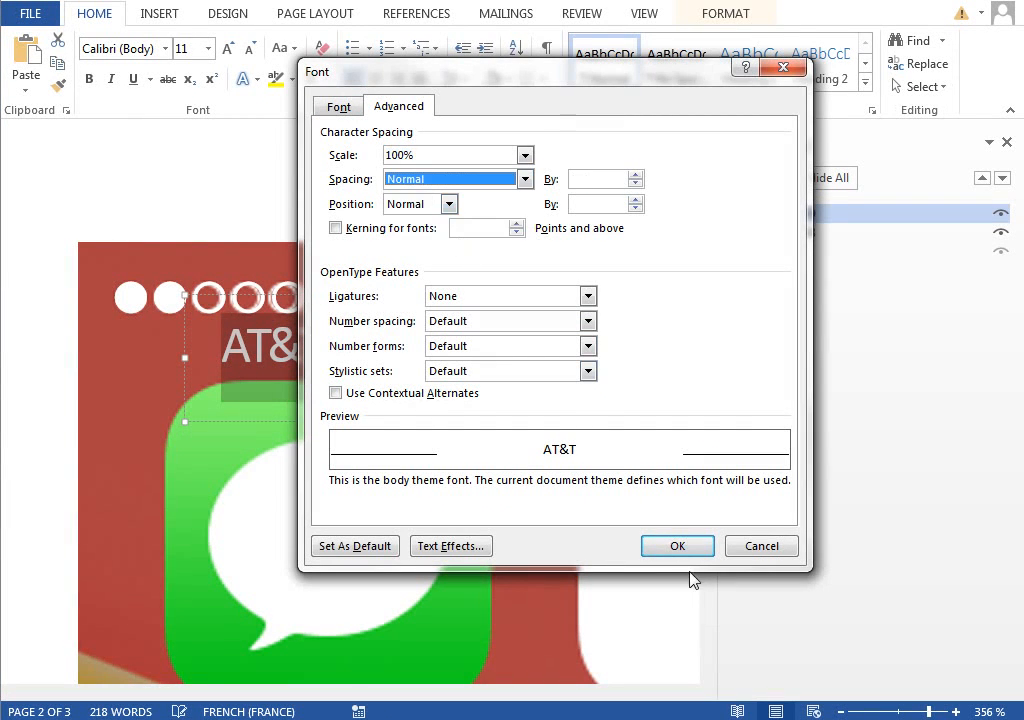
pyautogui.click(677, 546)
pyautogui.click(155, 53)
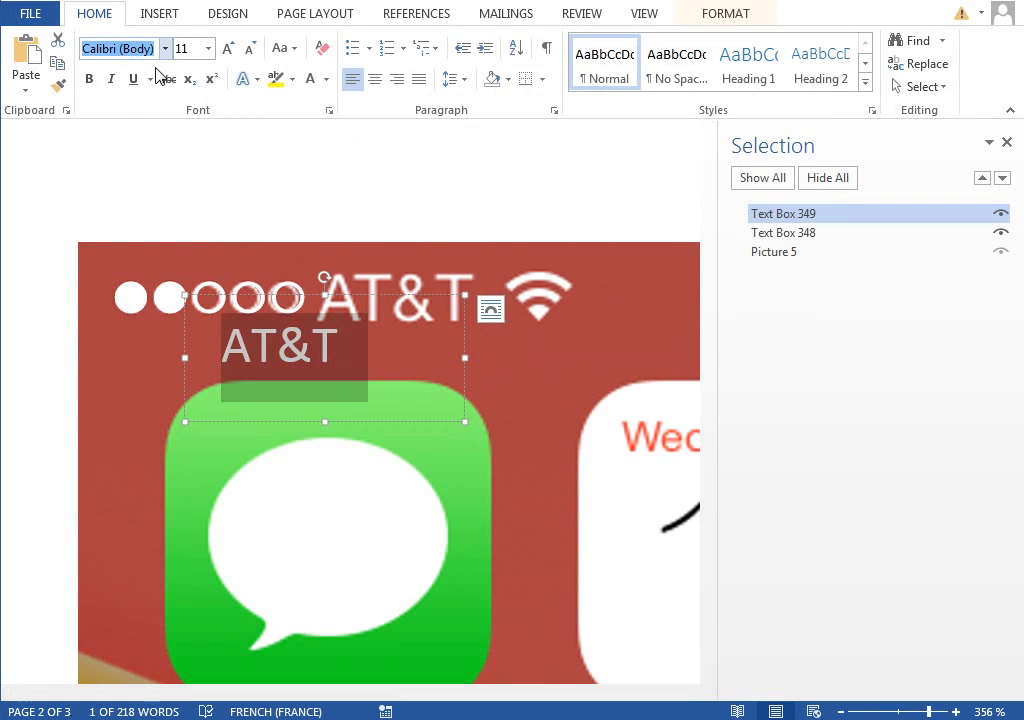
pyautogui.write('Segoe UI')
pyautogui.press('Return')
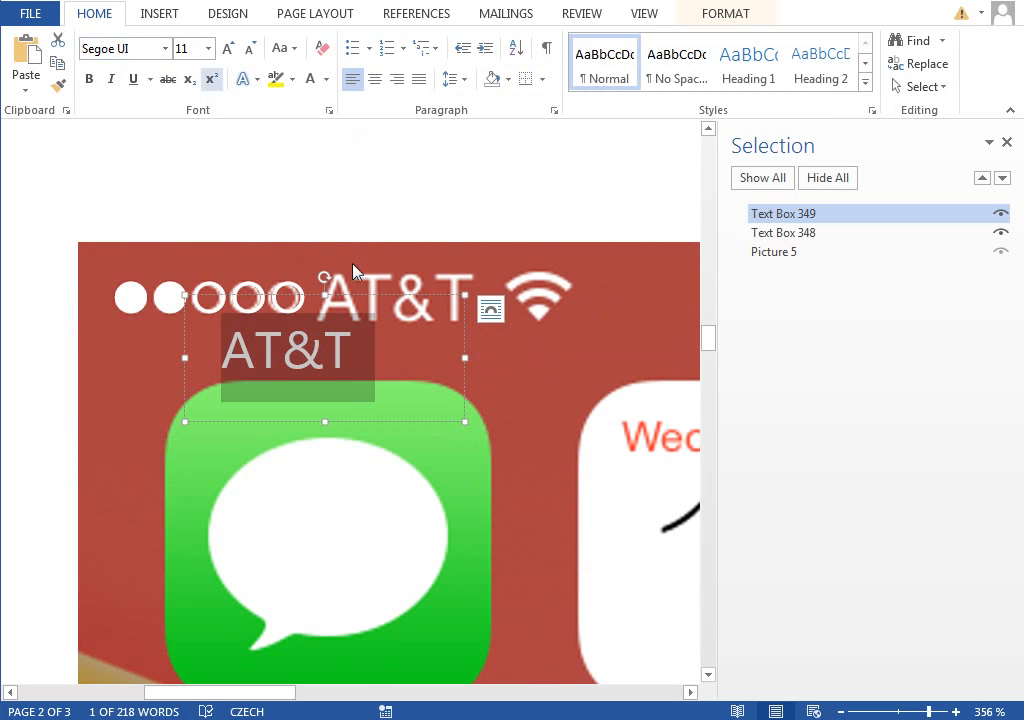
# Step: Move the AT&T text box over the picture's carrier name, with the text at size 12 and a smaller frame
pyautogui.moveTo(382, 312); pyautogui.dragTo(469, 238)
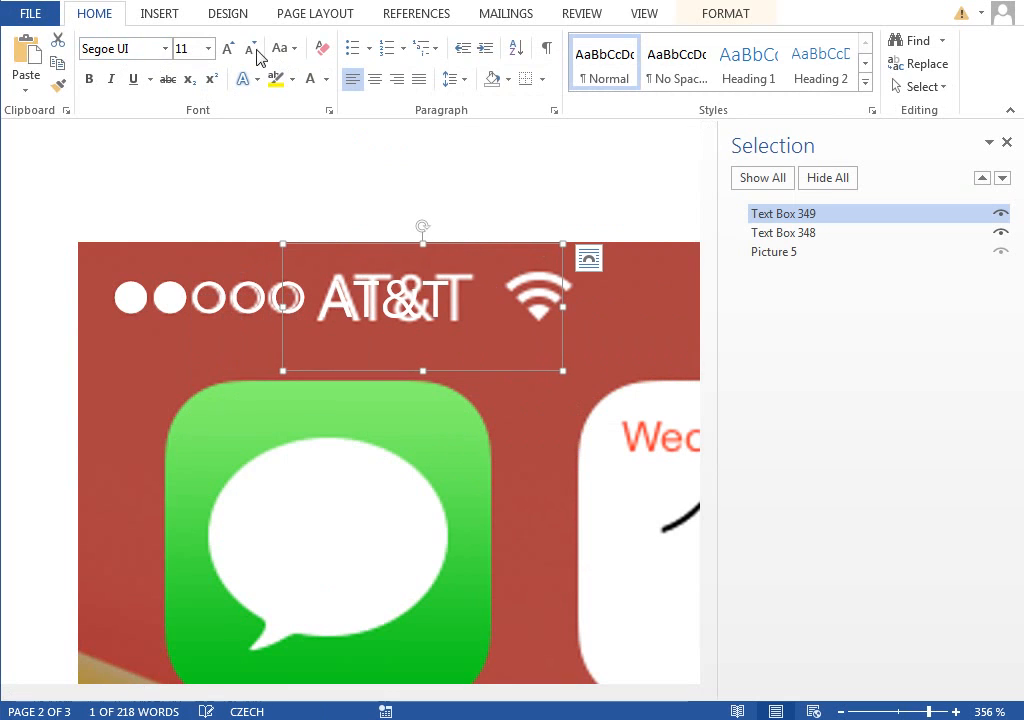
pyautogui.click(195, 48)
pyautogui.write('12')
pyautogui.press('Return')
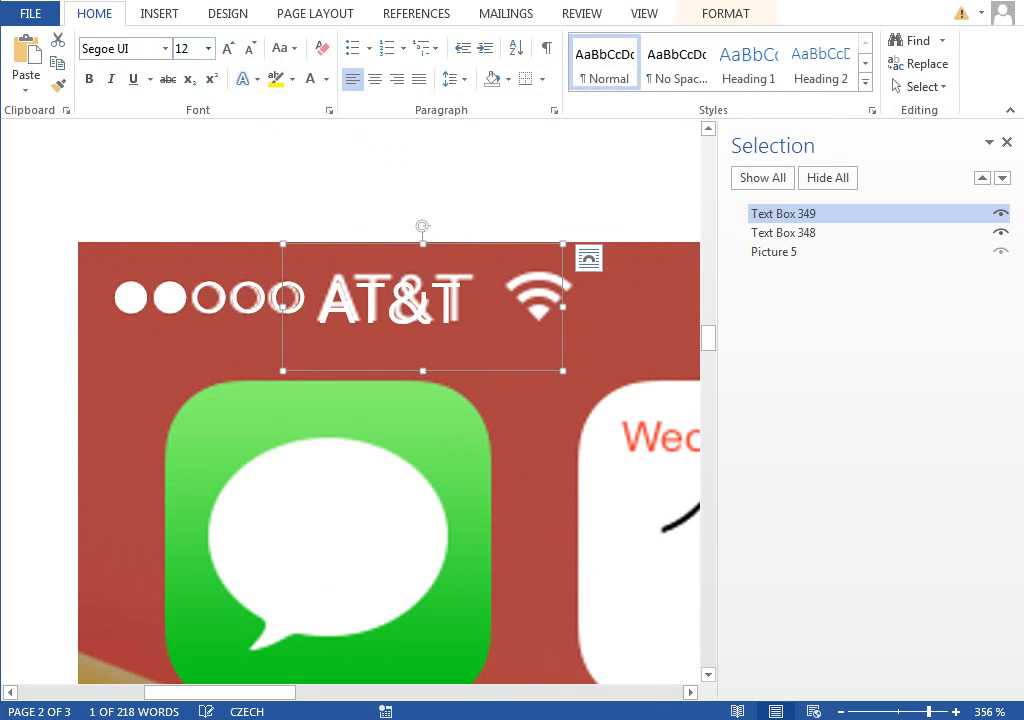
pyautogui.moveTo(562, 369); pyautogui.dragTo(502, 360)
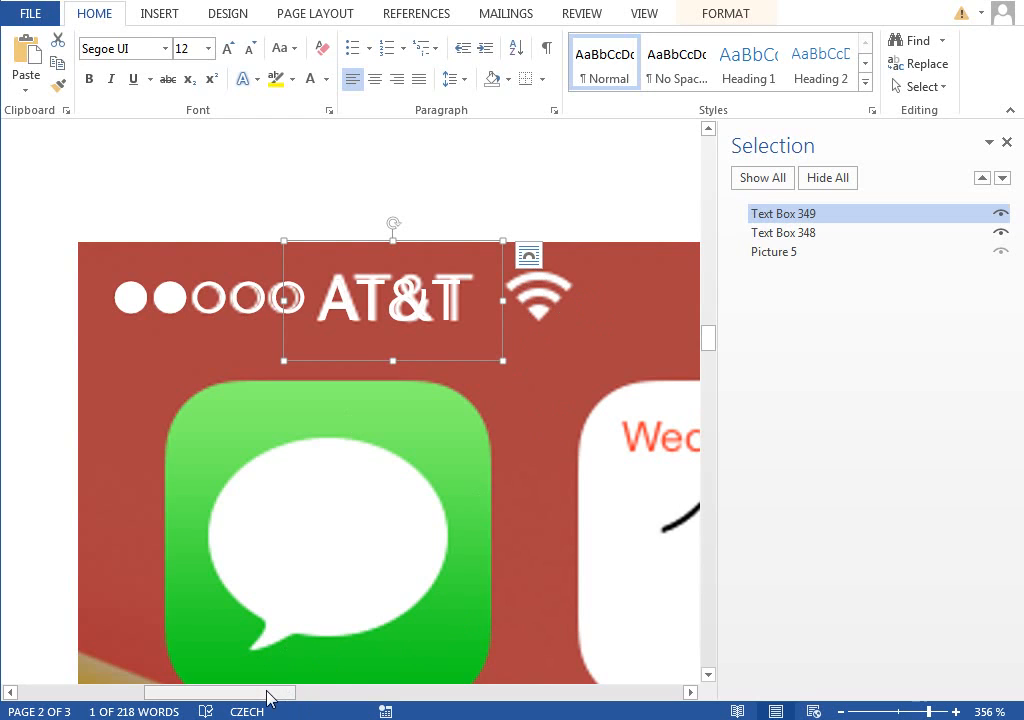
# Step: Show the drawing gridlines in the document beside the reference picture
pyautogui.moveTo(217, 697); pyautogui.dragTo(155, 698)
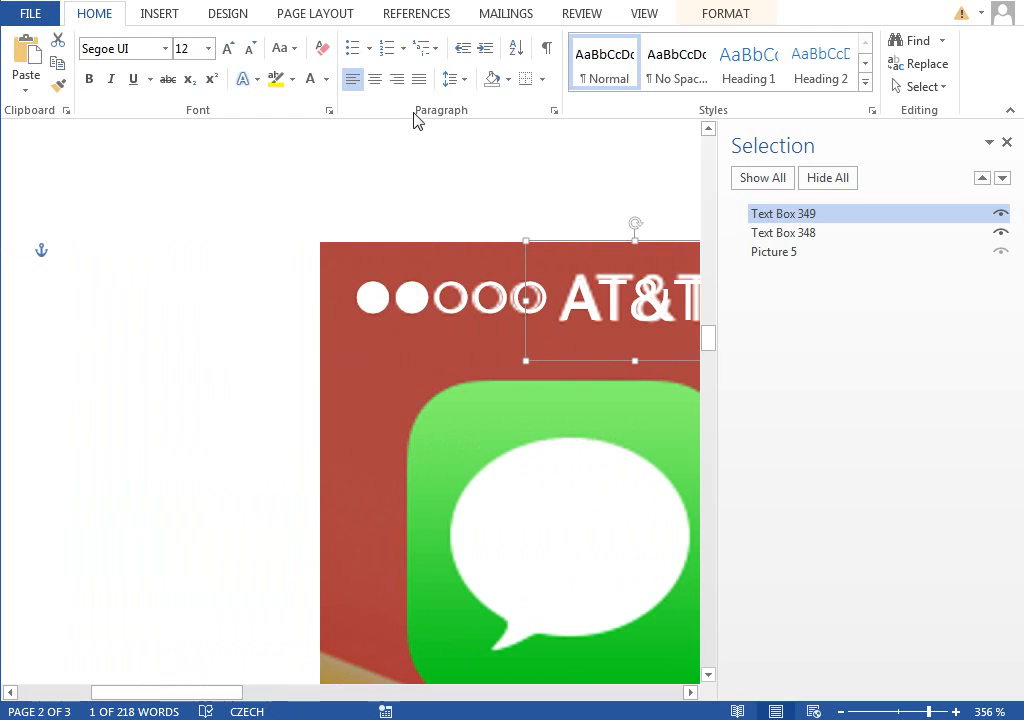
pyautogui.click(645, 14)
pyautogui.click(231, 67)
pyautogui.moveTo(220, 700); pyautogui.dragTo(196, 702)
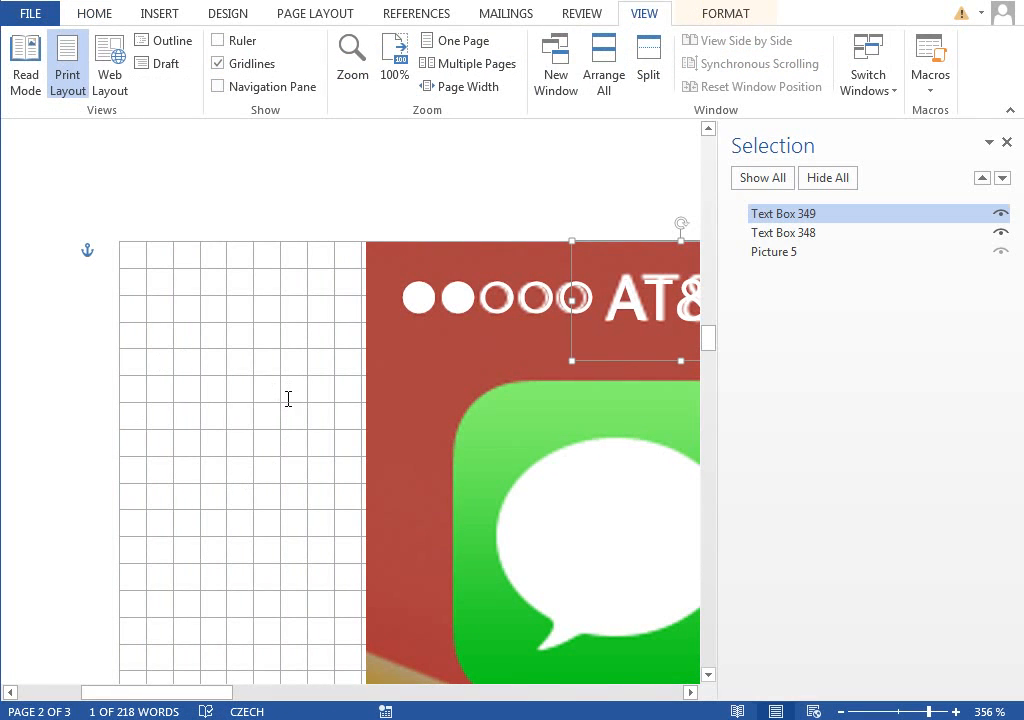
pyautogui.scroll(-3, 288, 399)
pyautogui.scroll(3, 278, 201)
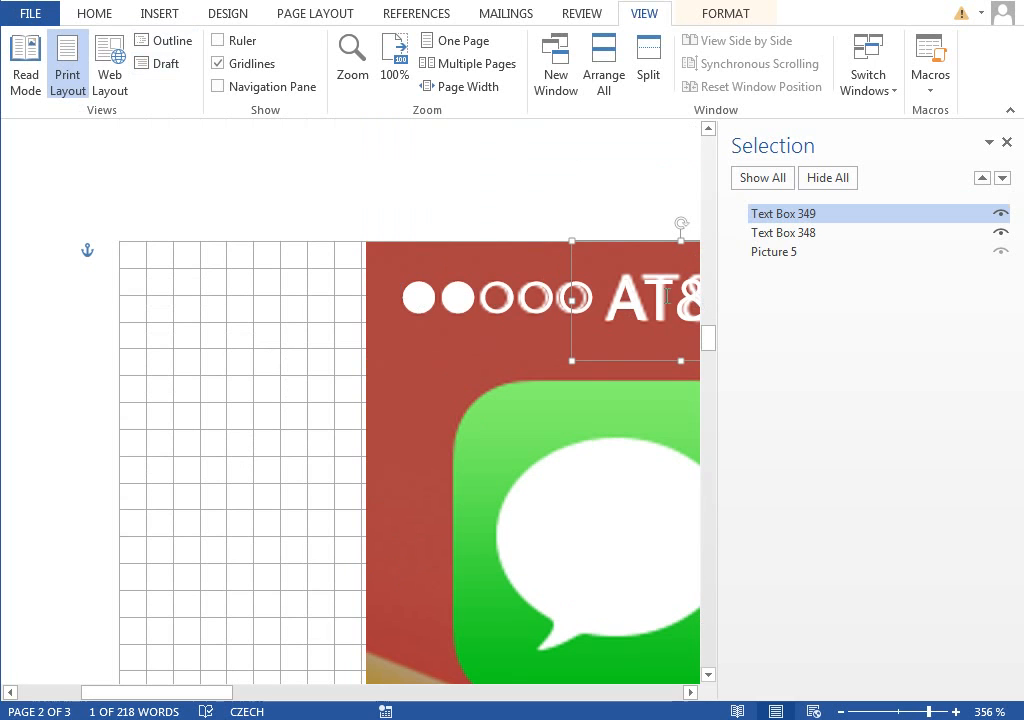
# Step: Draw a pie shape about 7.97 mm wide and high on the gridlines beside the reference picture
pyautogui.click(157, 16)
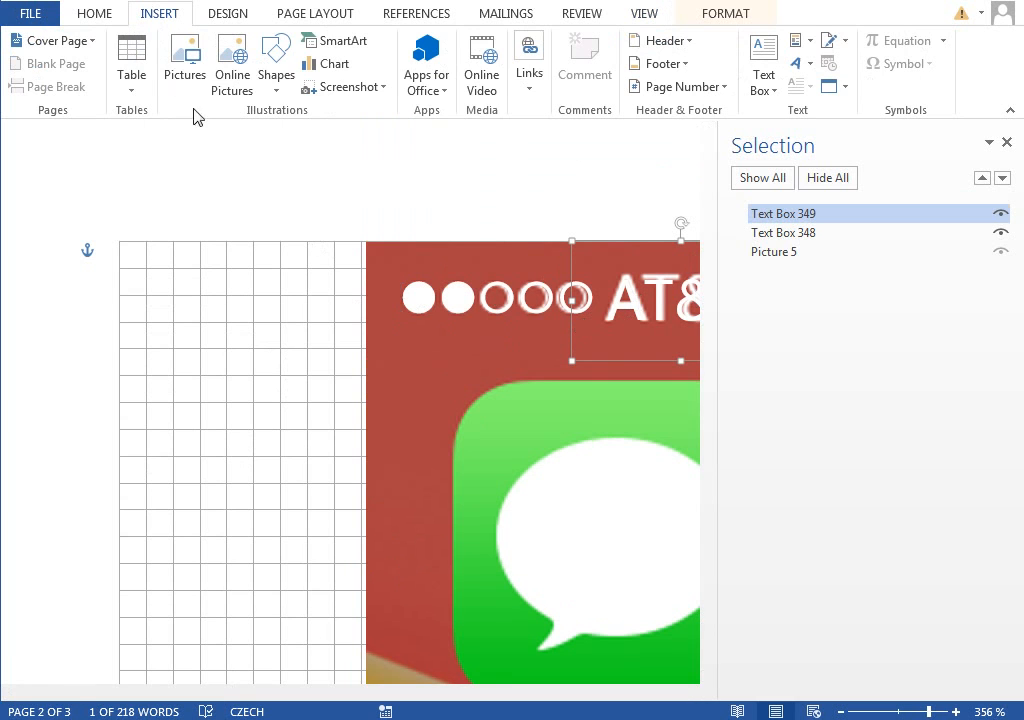
pyautogui.click(289, 92)
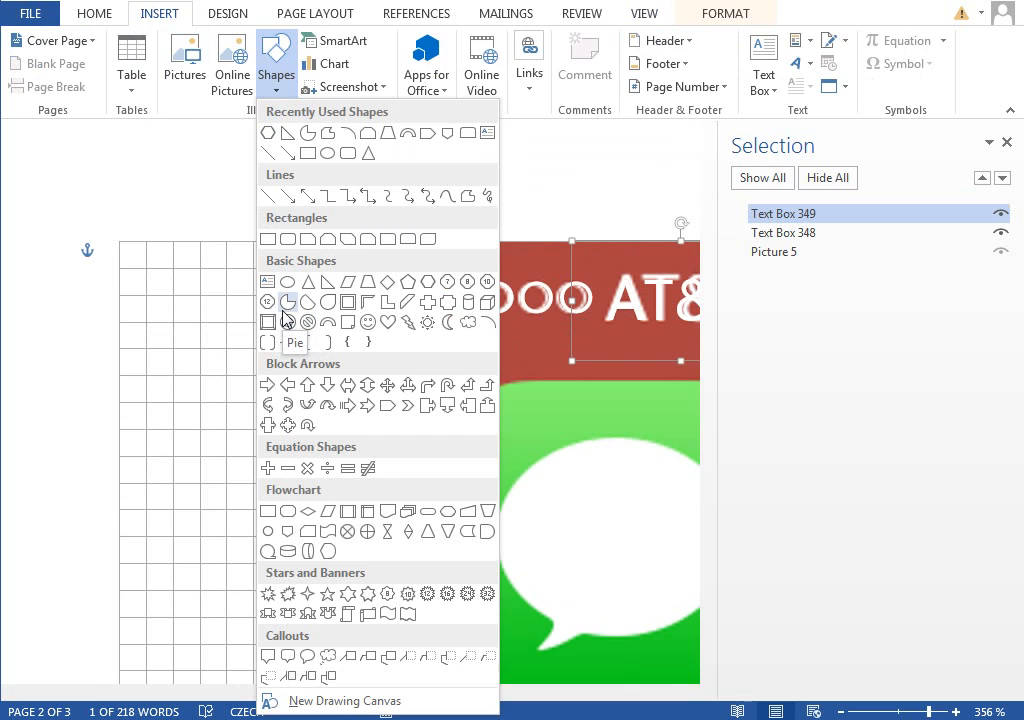
pyautogui.click(284, 310)
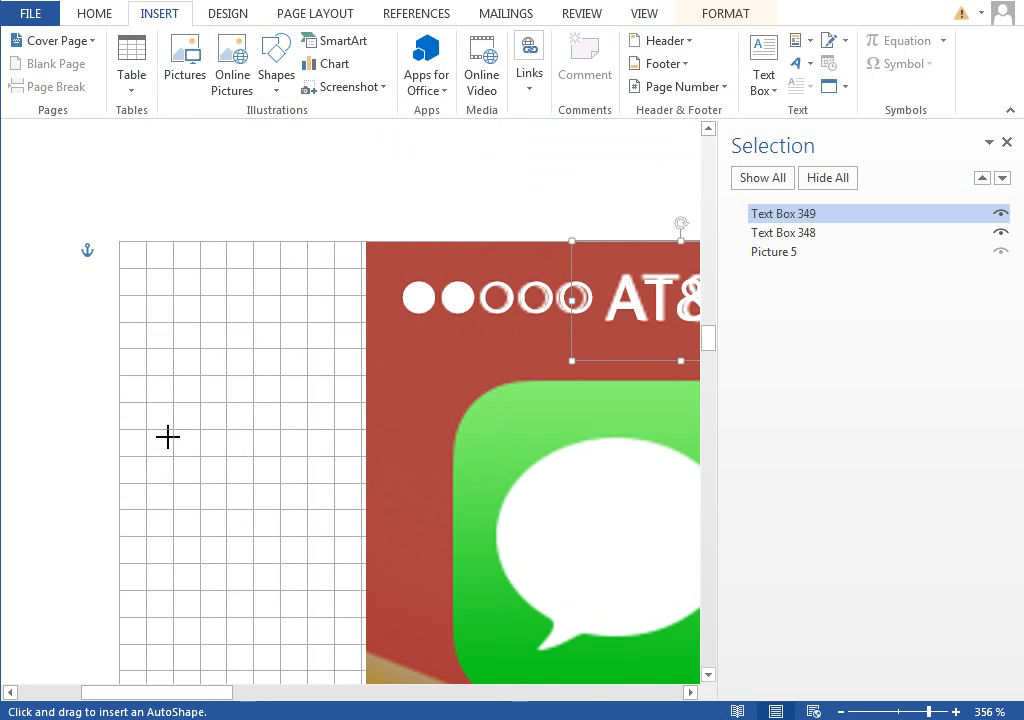
pyautogui.scroll(-3, 167, 437)
pyautogui.scroll(3, 150, 333)
pyautogui.moveTo(124, 378); pyautogui.dragTo(228, 464)
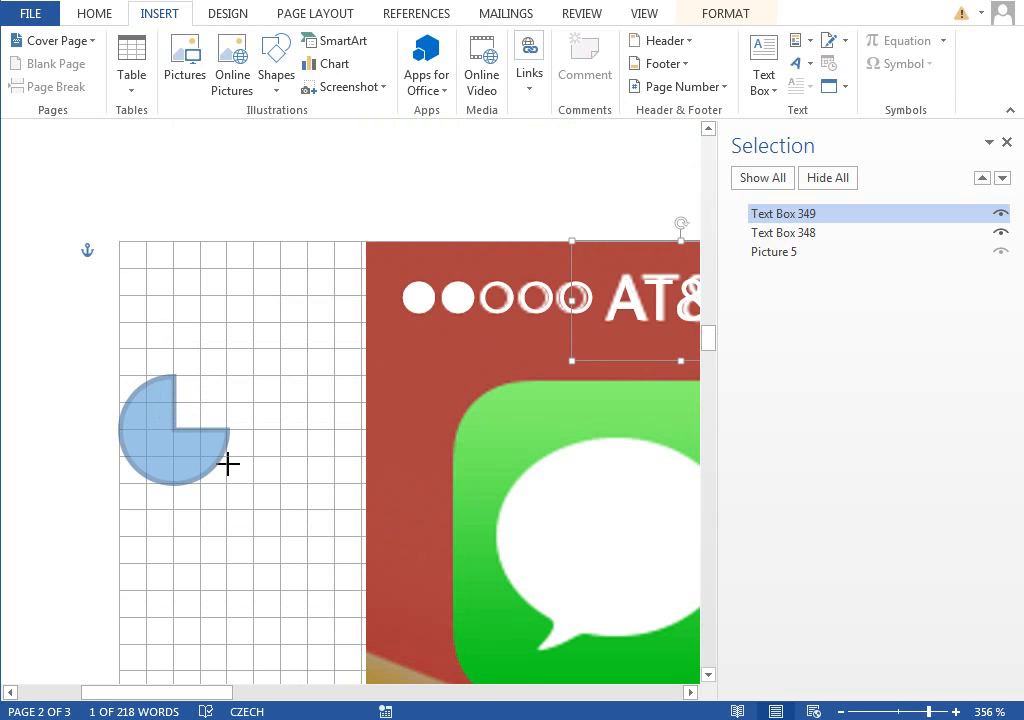
pyautogui.moveTo(228, 464); pyautogui.dragTo(228, 465)
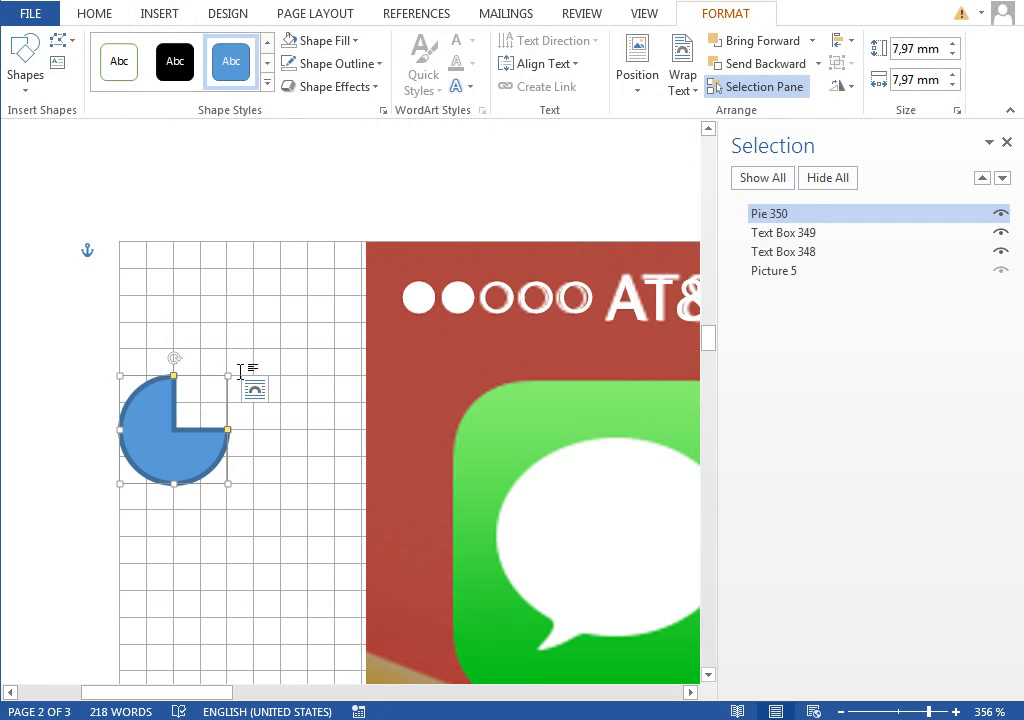
# Step: Reshape the pie into only its upper-right quarter and remove its outline
pyautogui.moveTo(175, 381); pyautogui.dragTo(223, 421)
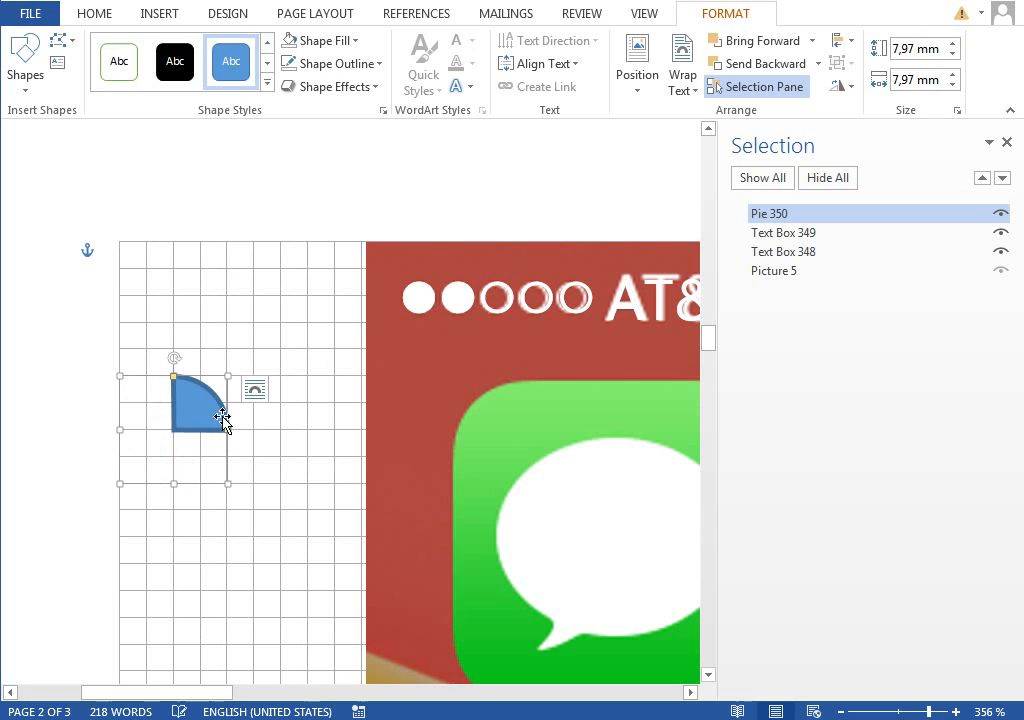
pyautogui.moveTo(172, 381); pyautogui.dragTo(140, 232)
pyautogui.moveTo(227, 432); pyautogui.dragTo(434, 435)
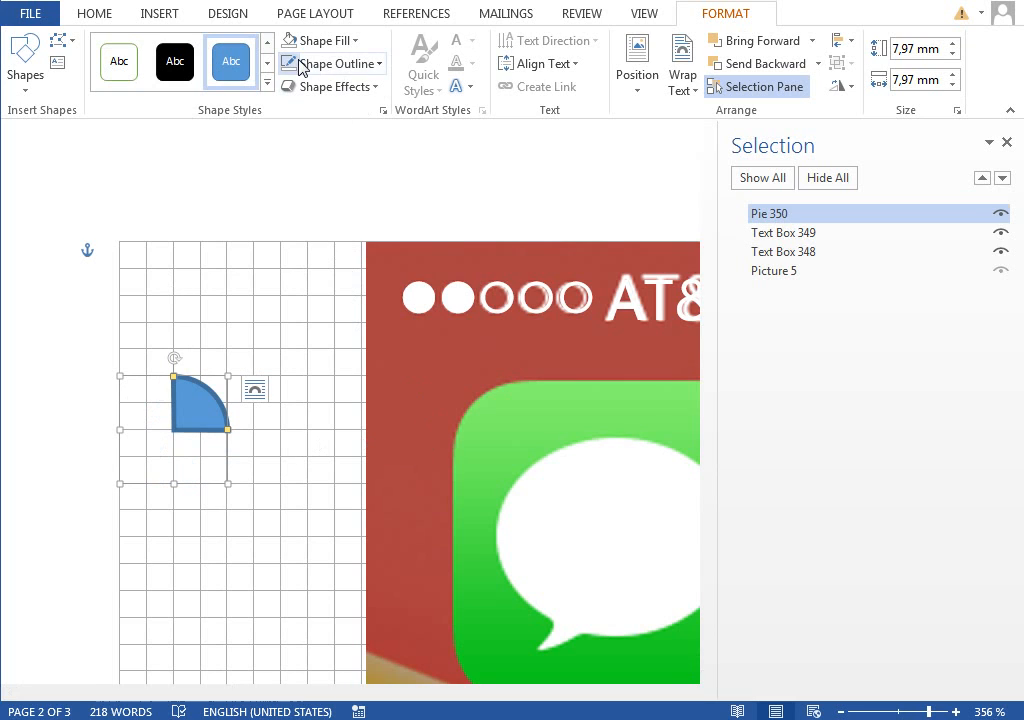
# Step: Add a block arc about 15.95 mm in size centred on the pie, shaped as an outline-free upper-right quarter ring one grid square thick
pyautogui.click(152, 15)
pyautogui.click(275, 68)
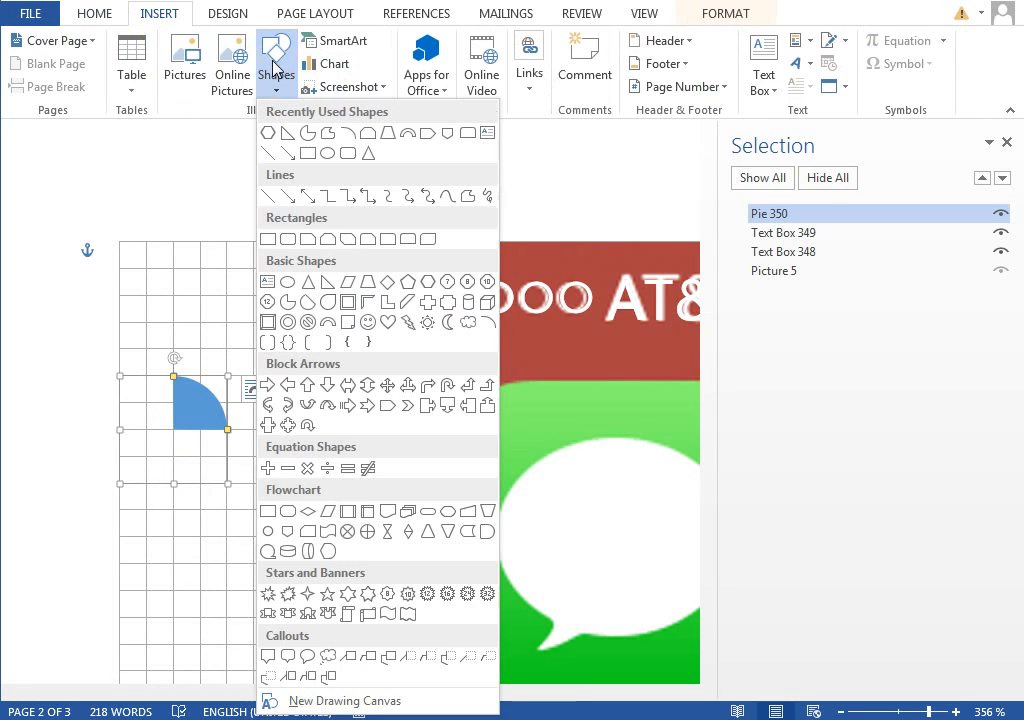
pyautogui.click(327, 333)
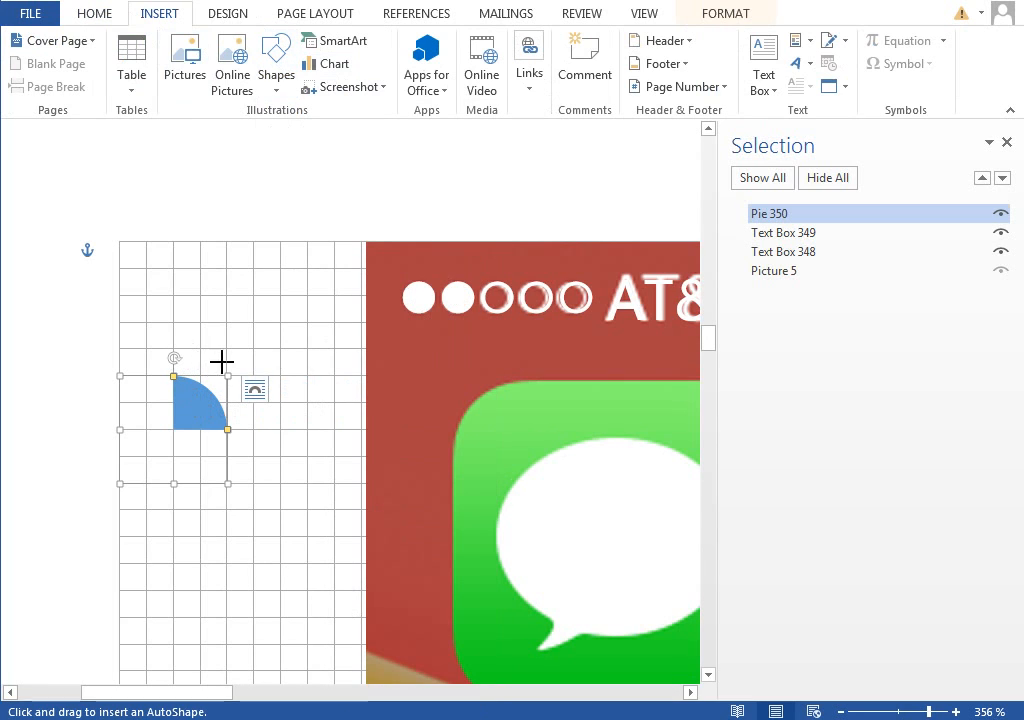
pyautogui.moveTo(275, 325)
pyautogui.mouseDown()
pyautogui.moveTo(229, 402)
pyautogui.moveTo(66, 537)
pyautogui.mouseUp()
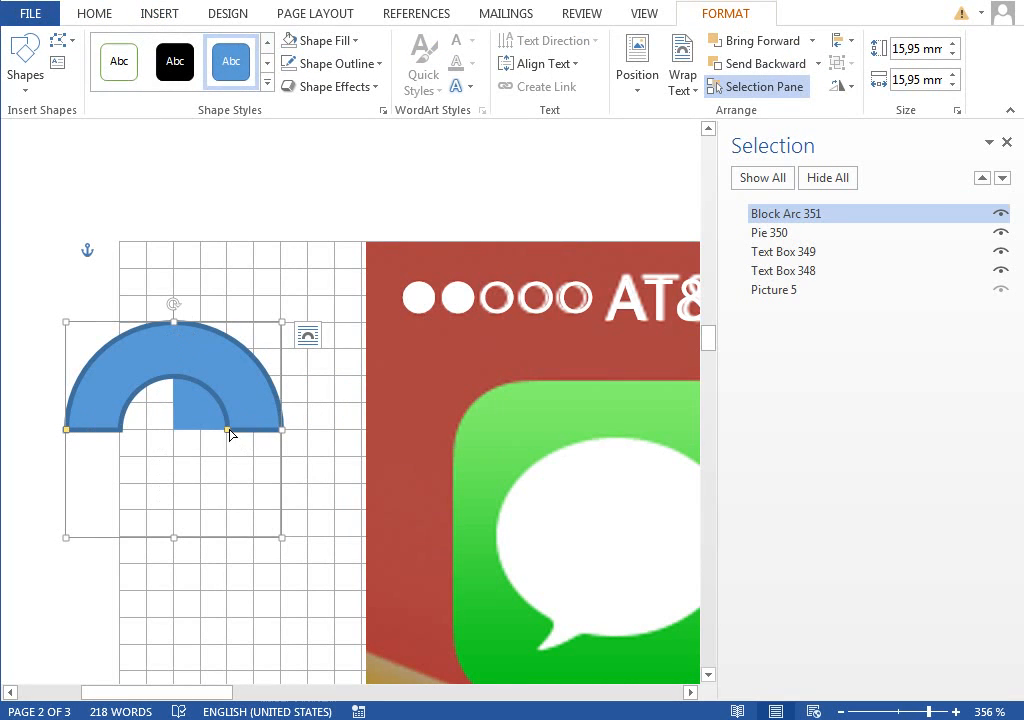
pyautogui.moveTo(228, 430); pyautogui.dragTo(255, 431)
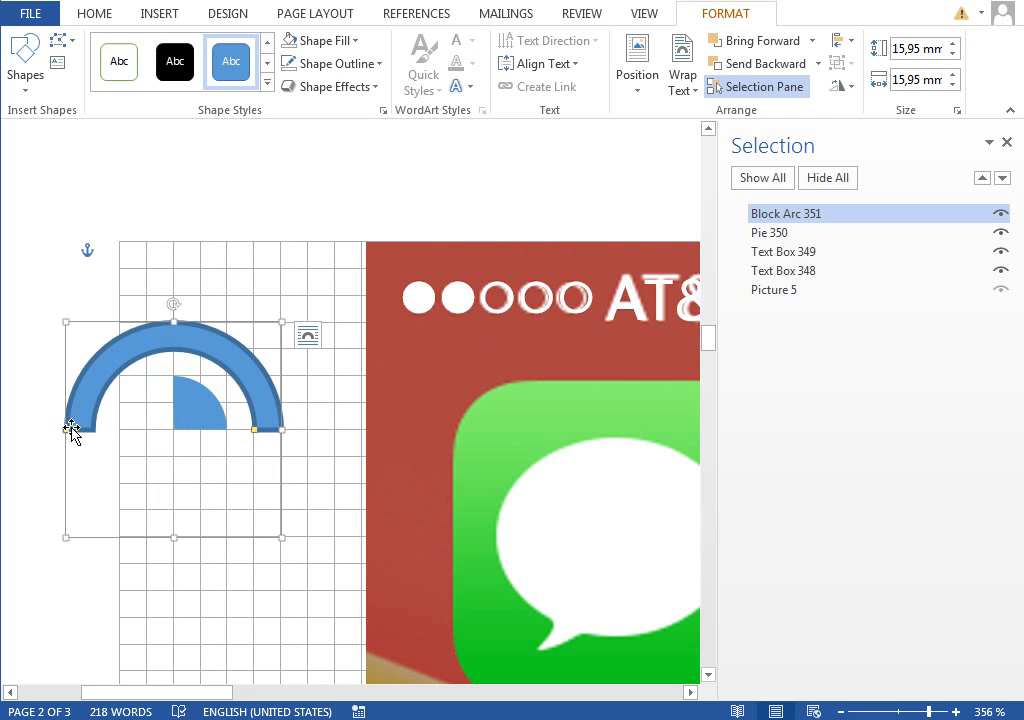
pyautogui.moveTo(71, 430); pyautogui.dragTo(180, 286)
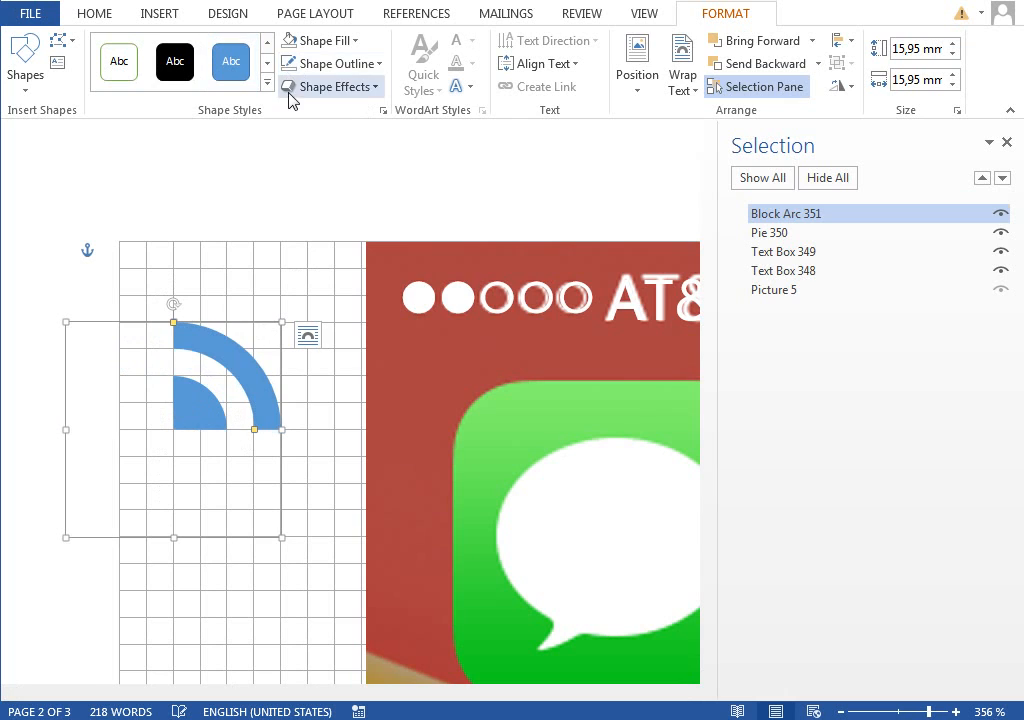
# Step: Duplicate the quarter arc and place the copy two grid squares up and two to the right of the original
pyautogui.hotkey('ctrl', 'c')
pyautogui.hotkey('ctrl', 'v')
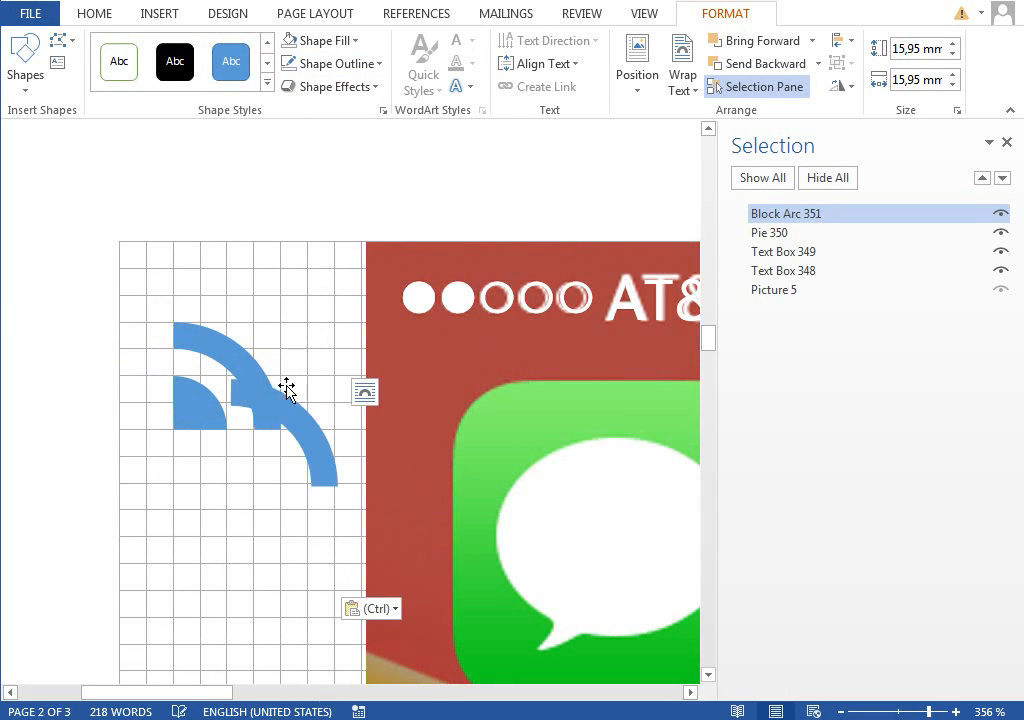
pyautogui.moveTo(289, 398); pyautogui.dragTo(244, 357)
pyautogui.press('Up')
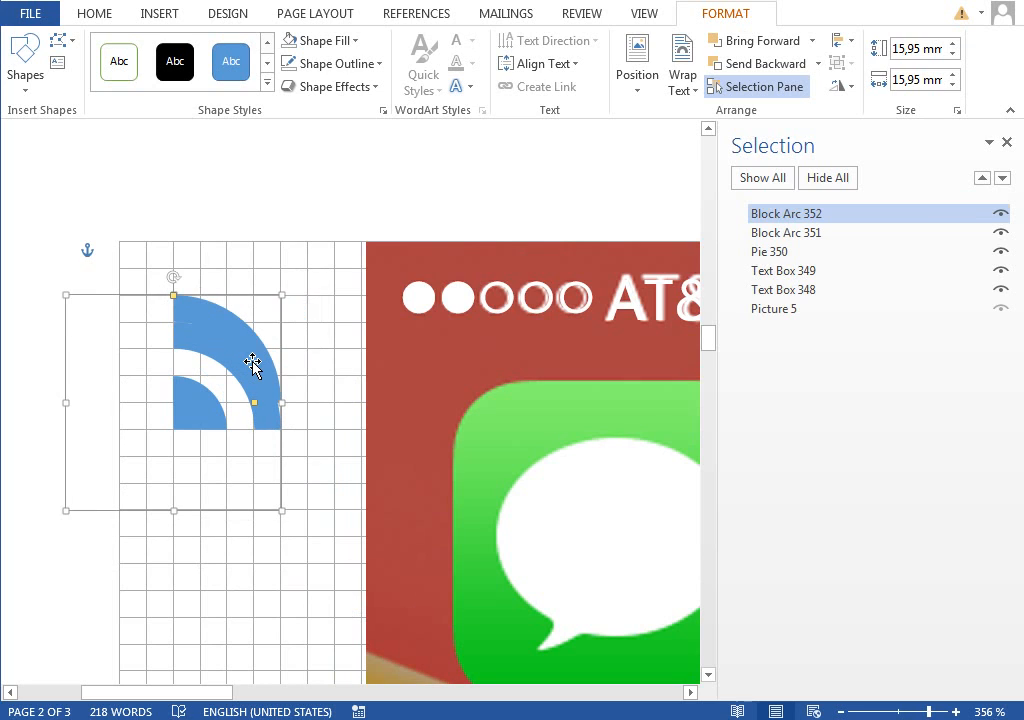
pyautogui.press('Right')
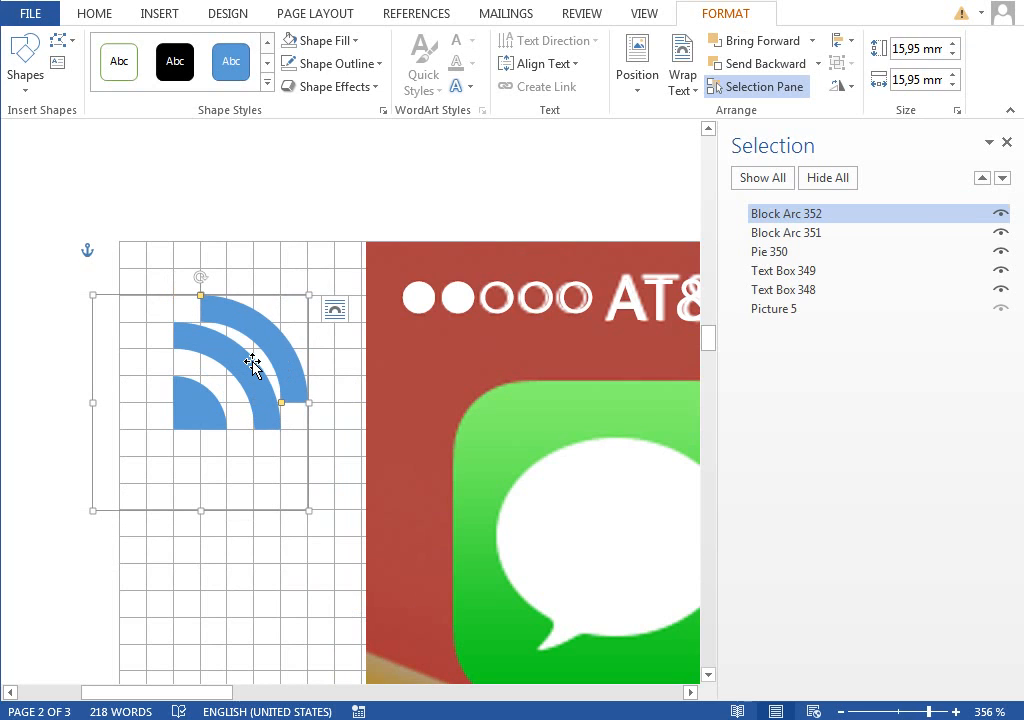
pyautogui.press('Up')
pyautogui.press('Right')
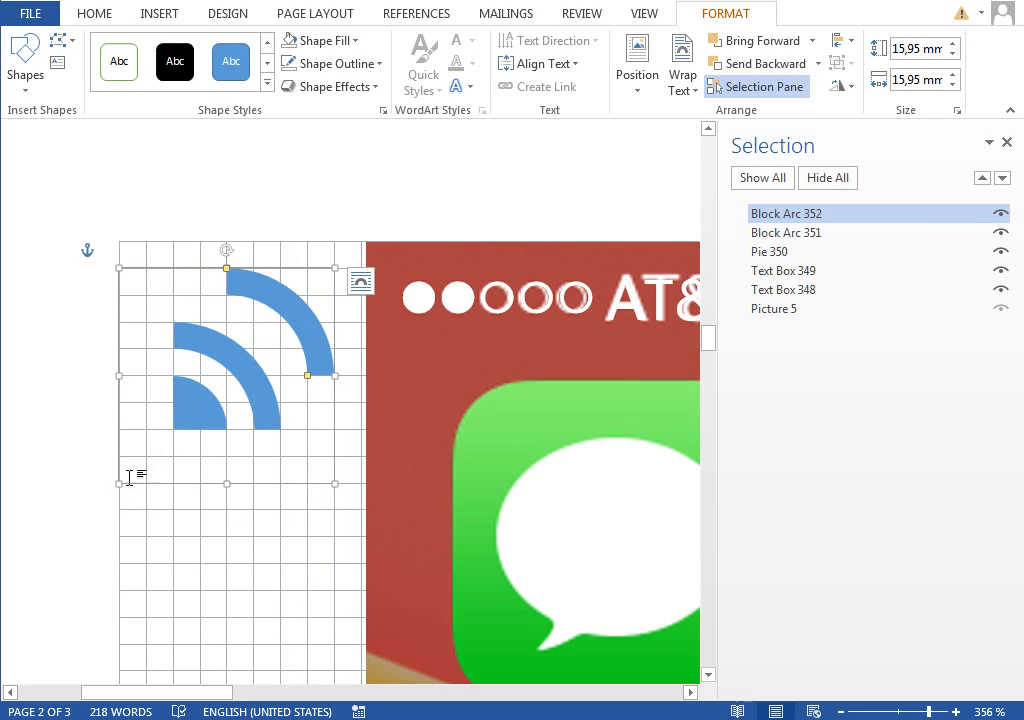
# Step: Enlarge the copied arc to about 23.87 mm around the same centre and thin its band to one grid square
pyautogui.moveTo(119, 483); pyautogui.dragTo(300, 478)
pyautogui.moveTo(172, 692)
pyautogui.mouseDown()
pyautogui.moveTo(201, 692)
pyautogui.moveTo(184, 692)
pyautogui.mouseUp()
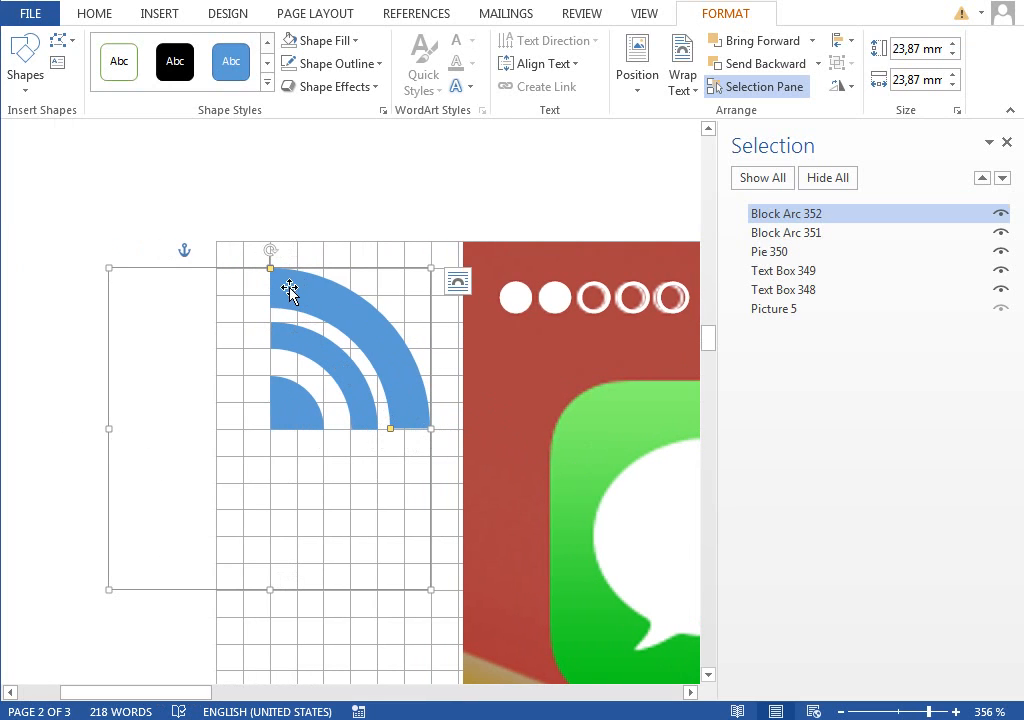
pyautogui.moveTo(390, 429); pyautogui.dragTo(406, 430)
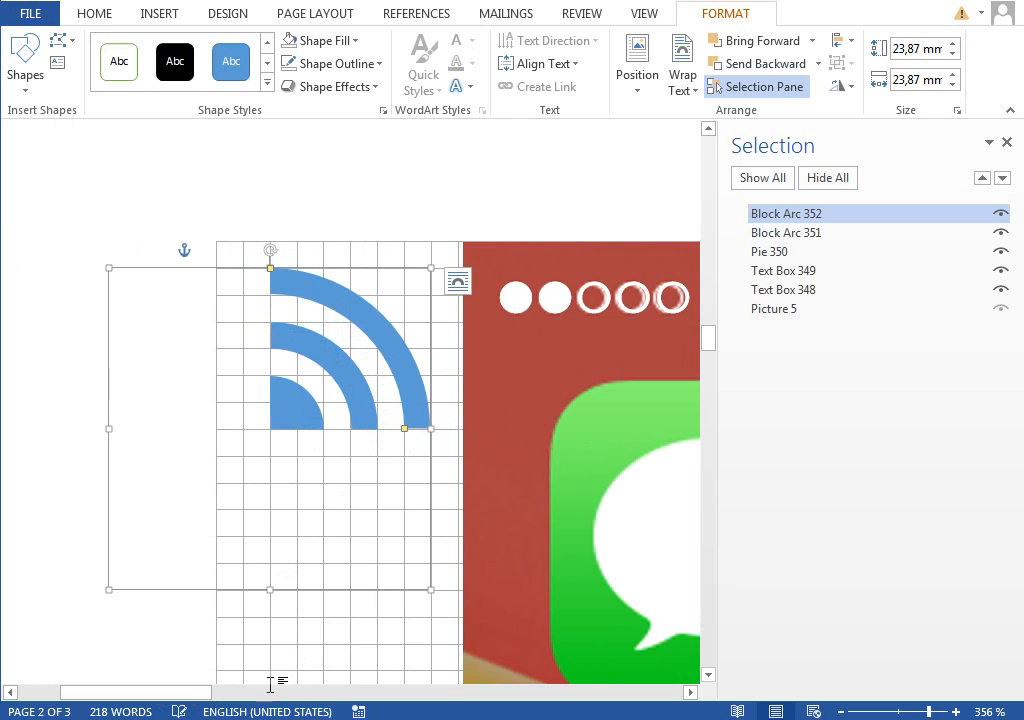
# Step: Group the two arcs and the pie, and fill the group with white
pyautogui.moveTo(165, 699); pyautogui.dragTo(201, 699)
pyautogui.keyDown('shift'); pyautogui.click(208, 415); pyautogui.keyUp('shift')
pyautogui.keyDown('shift'); pyautogui.click(133, 416); pyautogui.keyUp('shift')
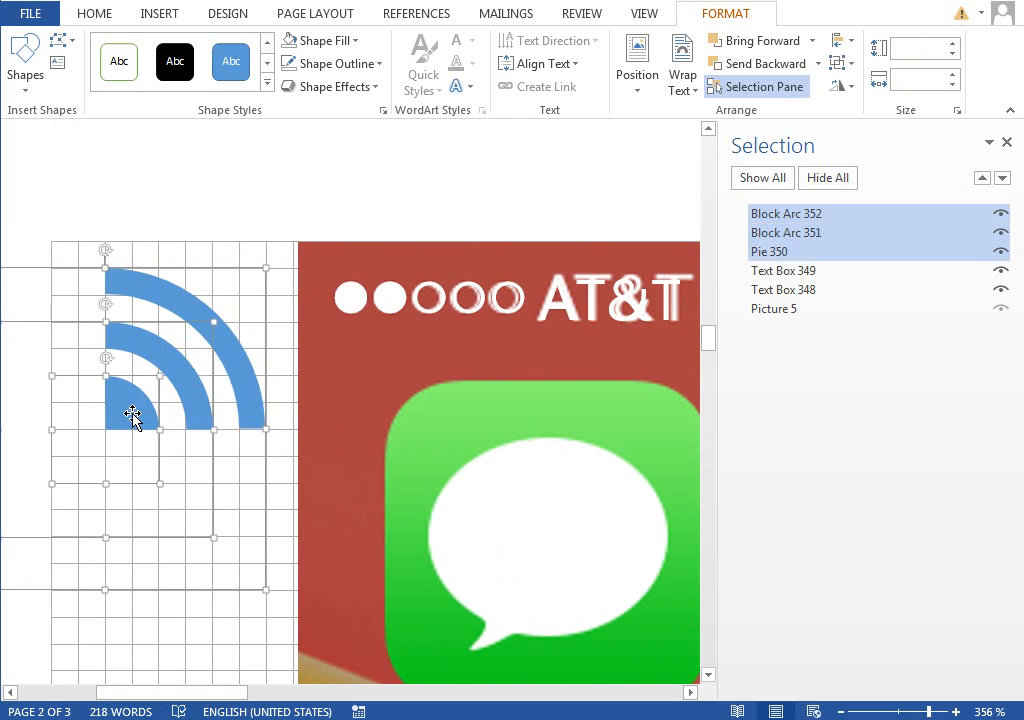
pyautogui.click(845, 63)
pyautogui.click(857, 88)
pyautogui.click(330, 42)
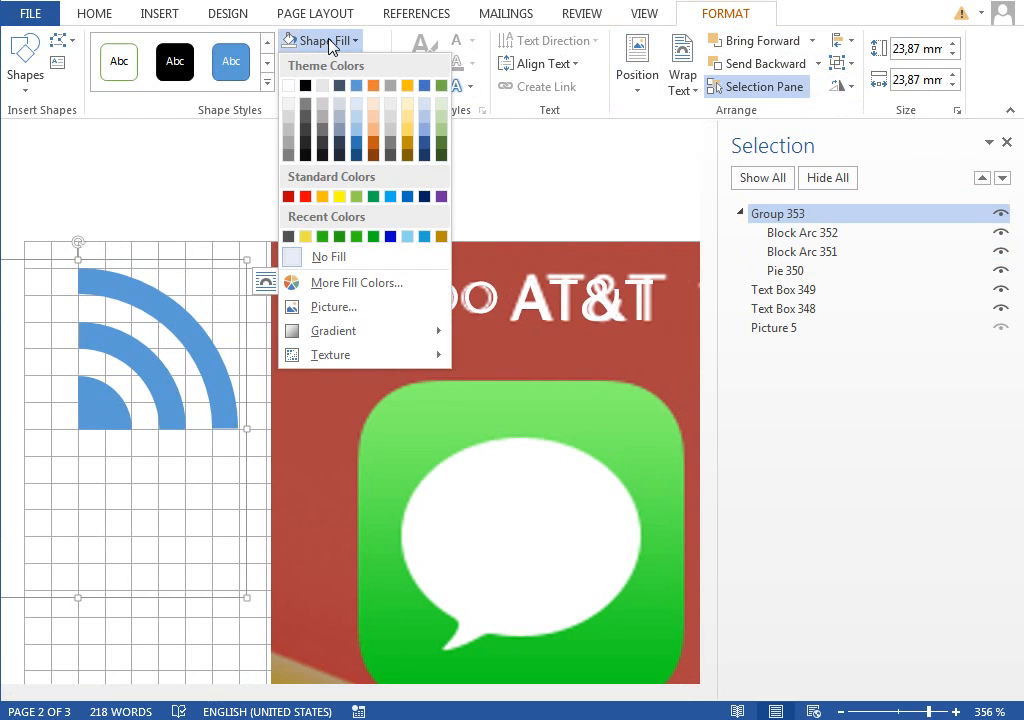
pyautogui.click(289, 86)
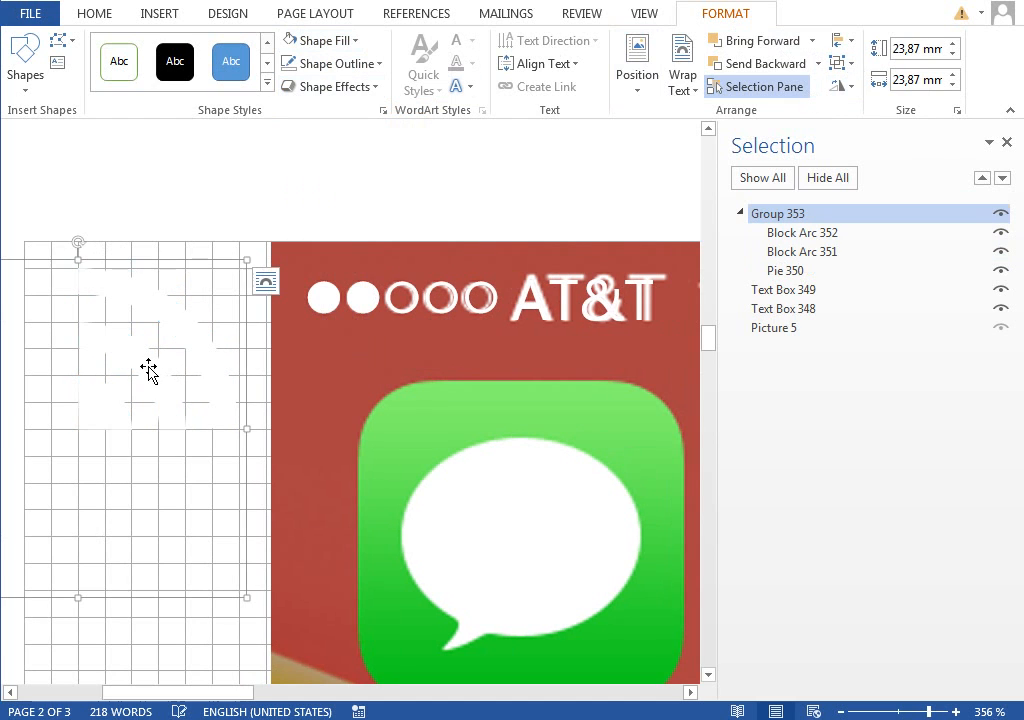
# Step: Move the group onto the picture just below its Wi-Fi icon and rotate it 45° counterclockwise
pyautogui.moveTo(144, 370); pyautogui.dragTo(645, 403)
pyautogui.moveTo(229, 692); pyautogui.dragTo(299, 697)
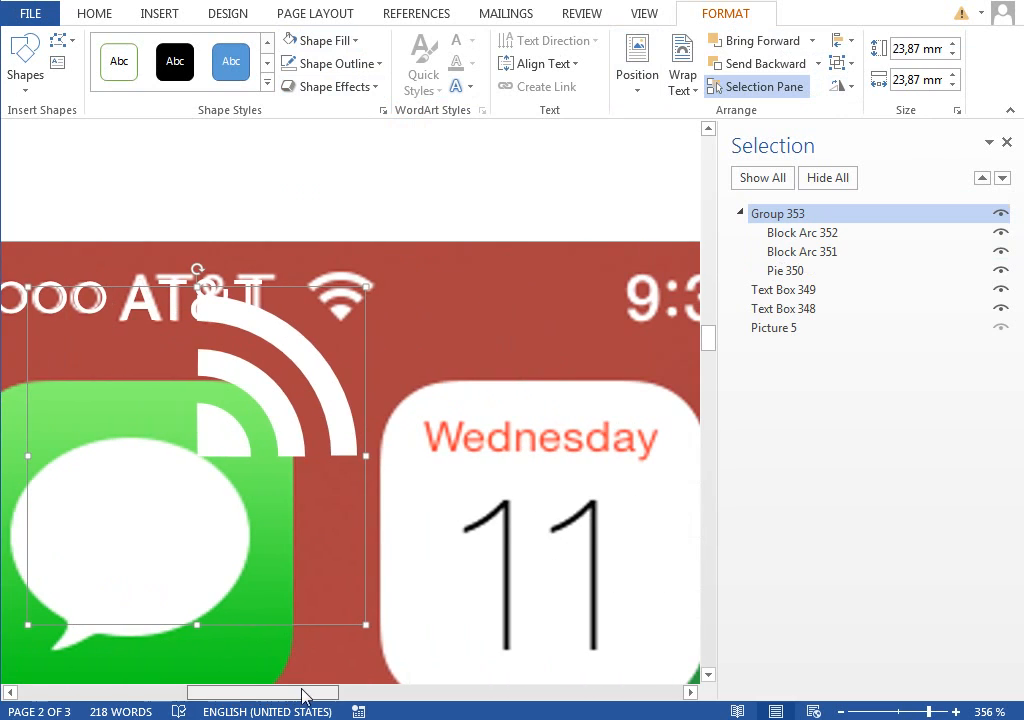
pyautogui.moveTo(294, 444); pyautogui.dragTo(421, 470)
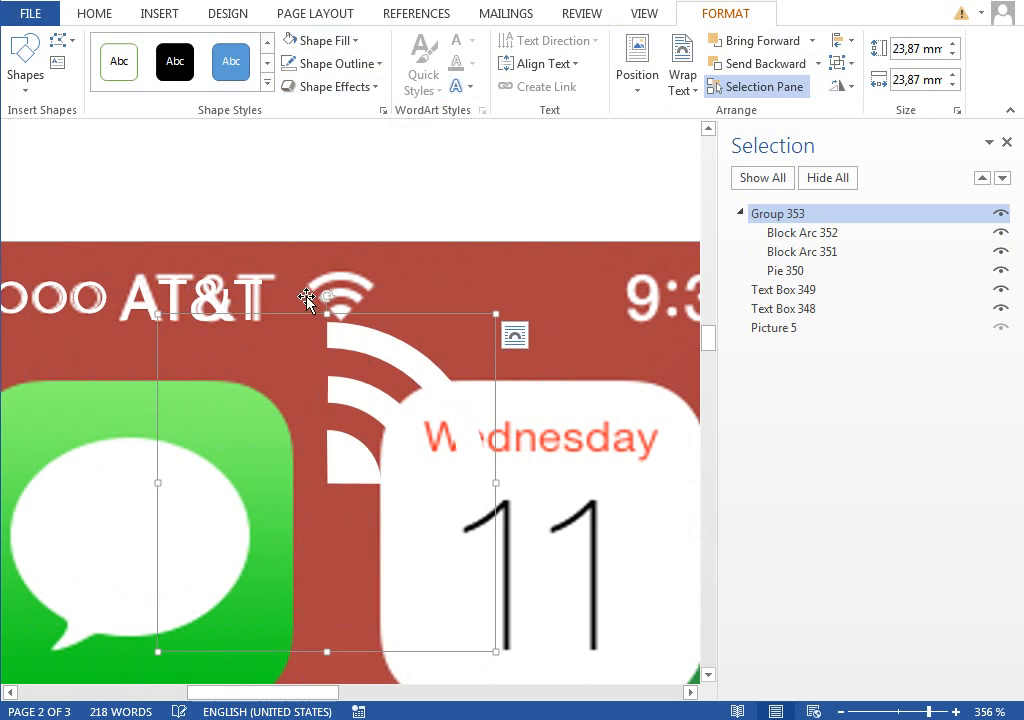
pyautogui.moveTo(322, 299); pyautogui.dragTo(243, 372)
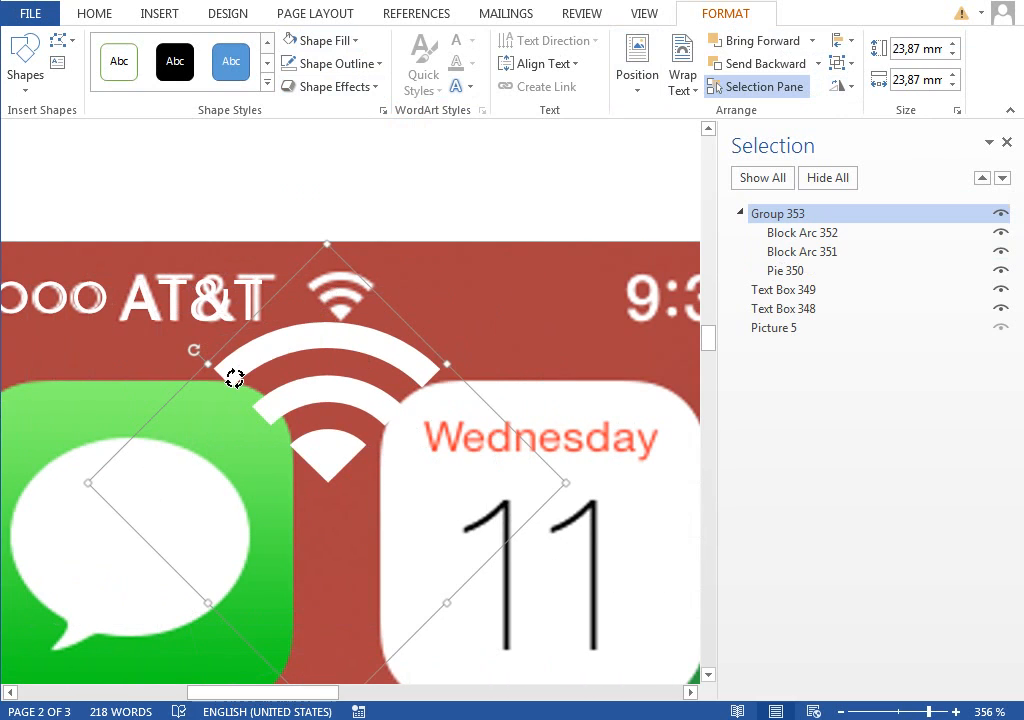
# Step: Shrink the Wi-Fi group and fit it over the picture's Wi-Fi icon, and hide the drawing gridlines
pyautogui.moveTo(566, 485); pyautogui.dragTo(285, 505)
pyautogui.moveTo(231, 453); pyautogui.dragTo(383, 314)
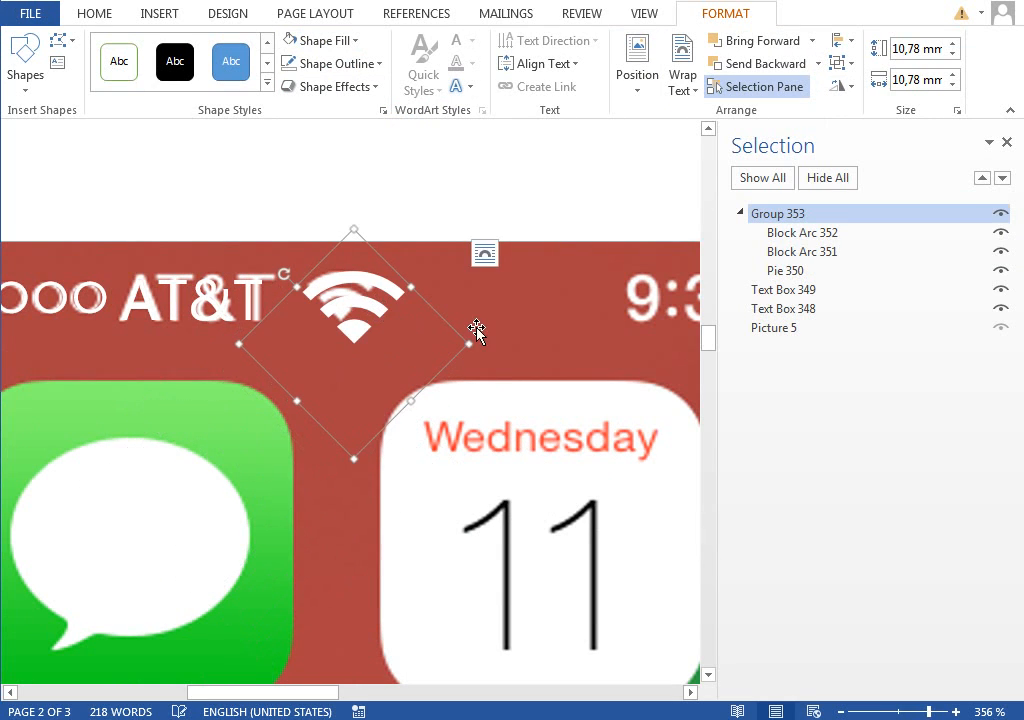
pyautogui.moveTo(470, 342); pyautogui.dragTo(366, 324)
pyautogui.click(640, 14)
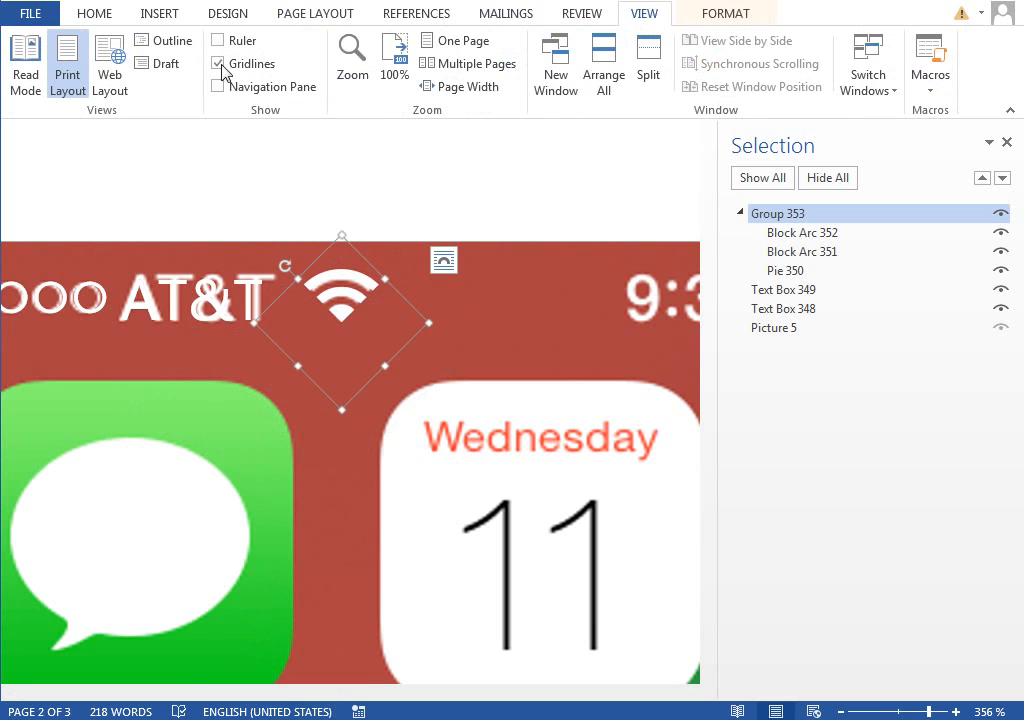
pyautogui.click(243, 66)
# Step: Place a copy of the AT&T text box at the same height beside the picture's time
pyautogui.click(187, 265)
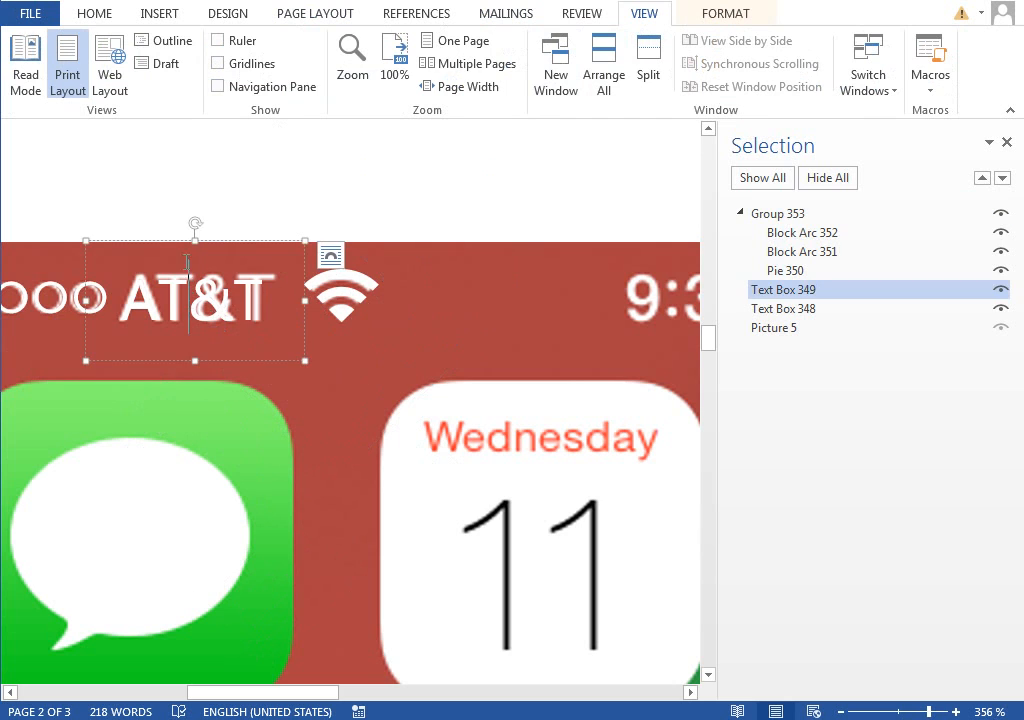
pyautogui.click(142, 242)
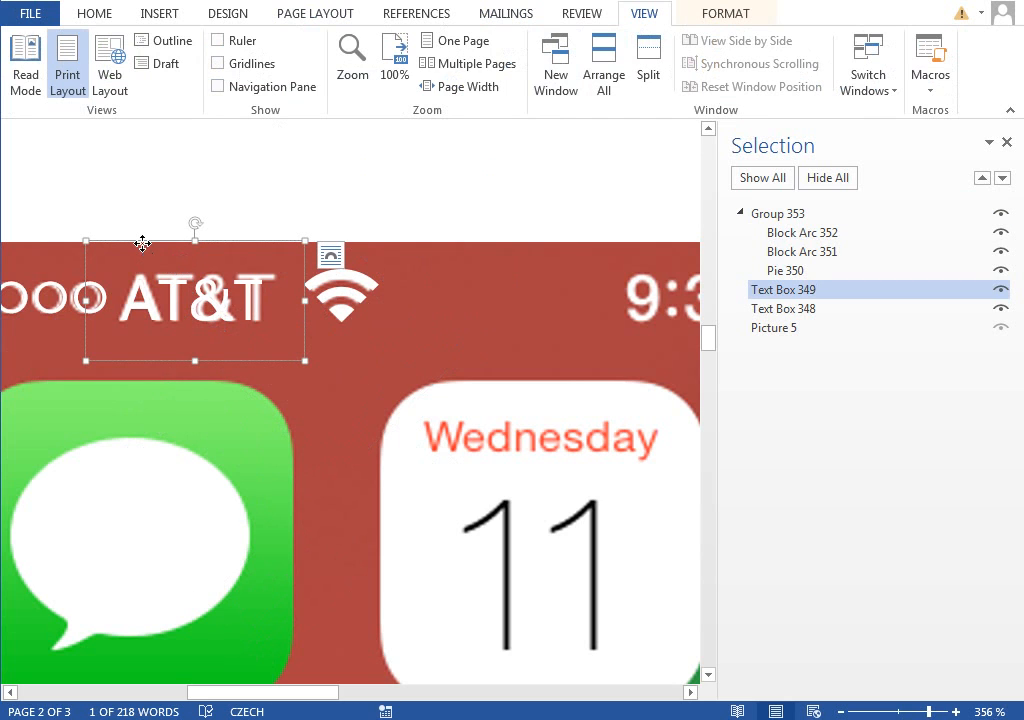
pyautogui.moveTo(142, 242); pyautogui.dragTo(498, 242)
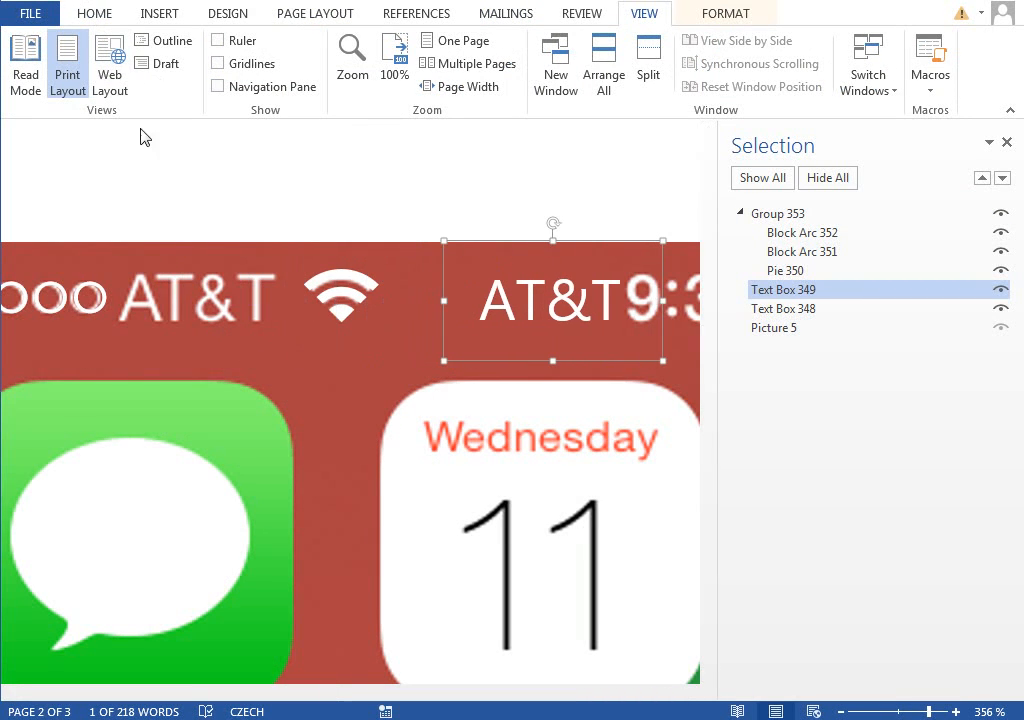
pyautogui.hotkey('ctrl', 'z')
pyautogui.moveTo(160, 238); pyautogui.dragTo(533, 237)
pyautogui.moveTo(302, 697); pyautogui.dragTo(382, 681)
# Step: Widen the frame of the copied text box and select its AT&T text
pyautogui.doubleClick(301, 306)
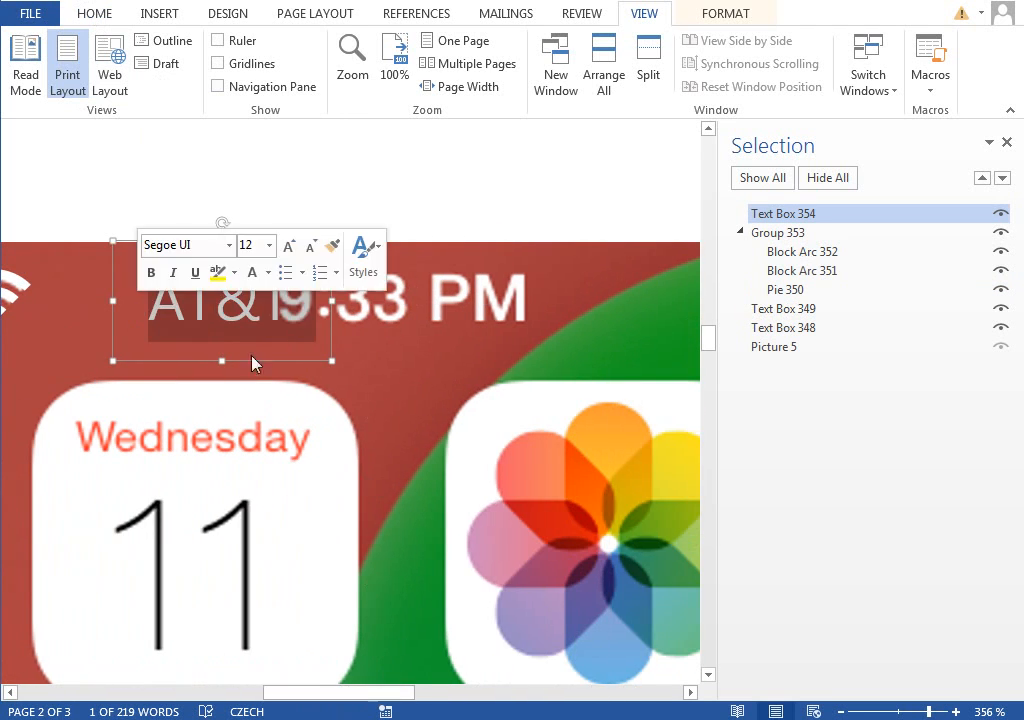
pyautogui.moveTo(331, 360); pyautogui.dragTo(460, 370)
pyautogui.moveTo(349, 318); pyautogui.dragTo(95, 313)
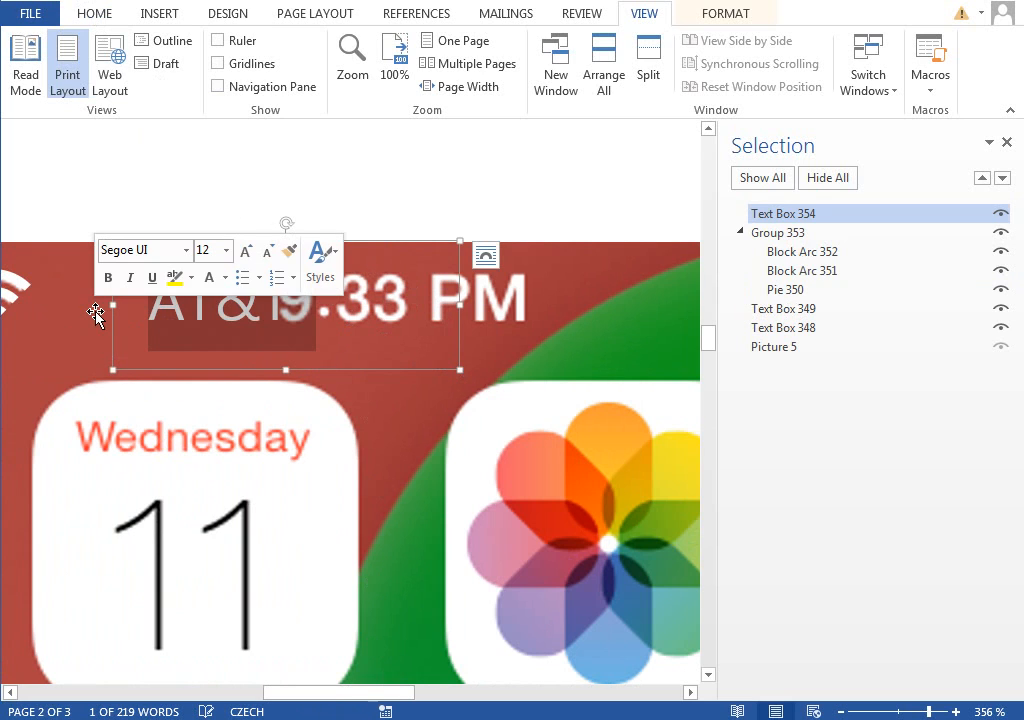
pyautogui.write('9/33')
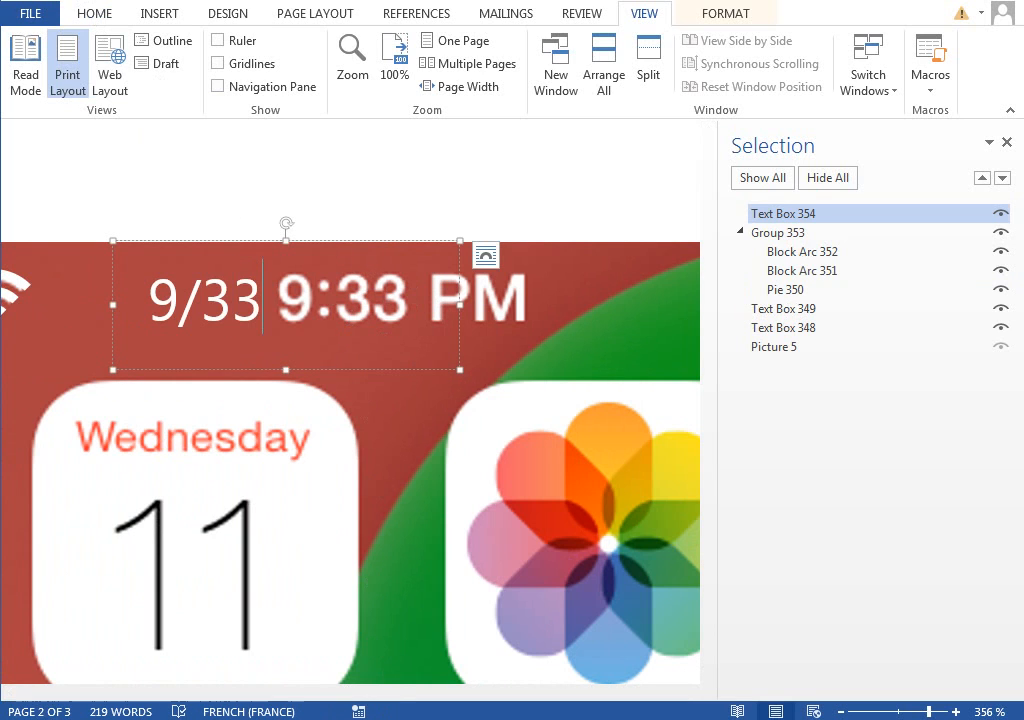
pyautogui.press('BackSpace')
pyautogui.press('BackSpace')
pyautogui.press('BackSpace')
pyautogui.press('BackSpace')
# Step: Replace the text of the copied box with 9:33 PM and select the new text
pyautogui.write('9/')
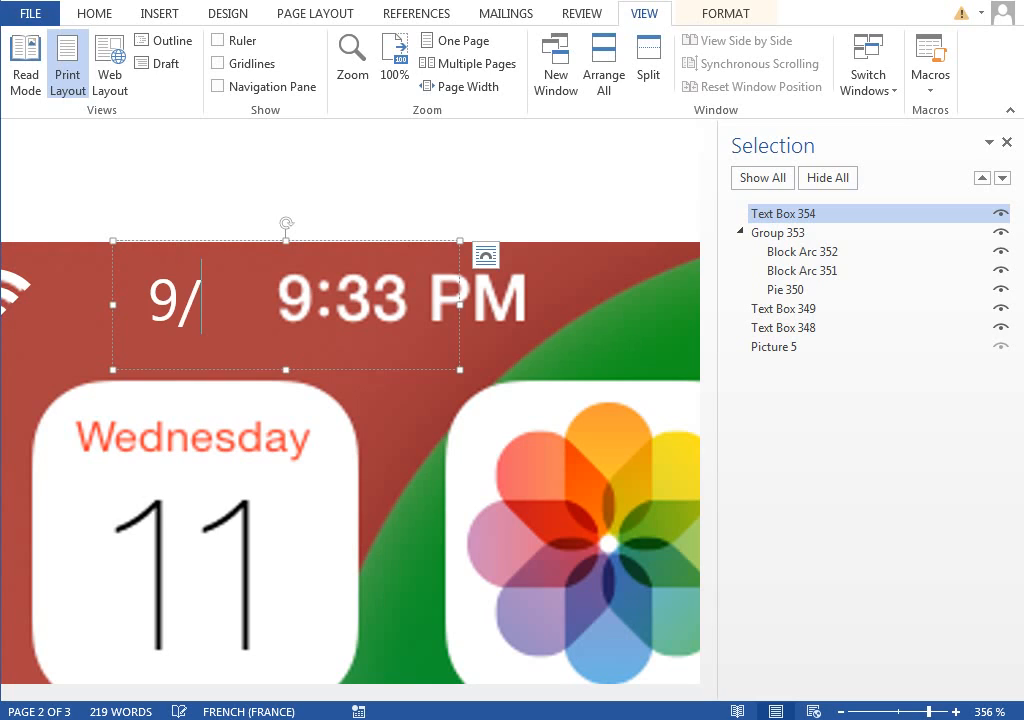
pyautogui.press('BackSpace')
pyautogui.hotkey('alt', 'shift')
pyautogui.write('ˇ:')
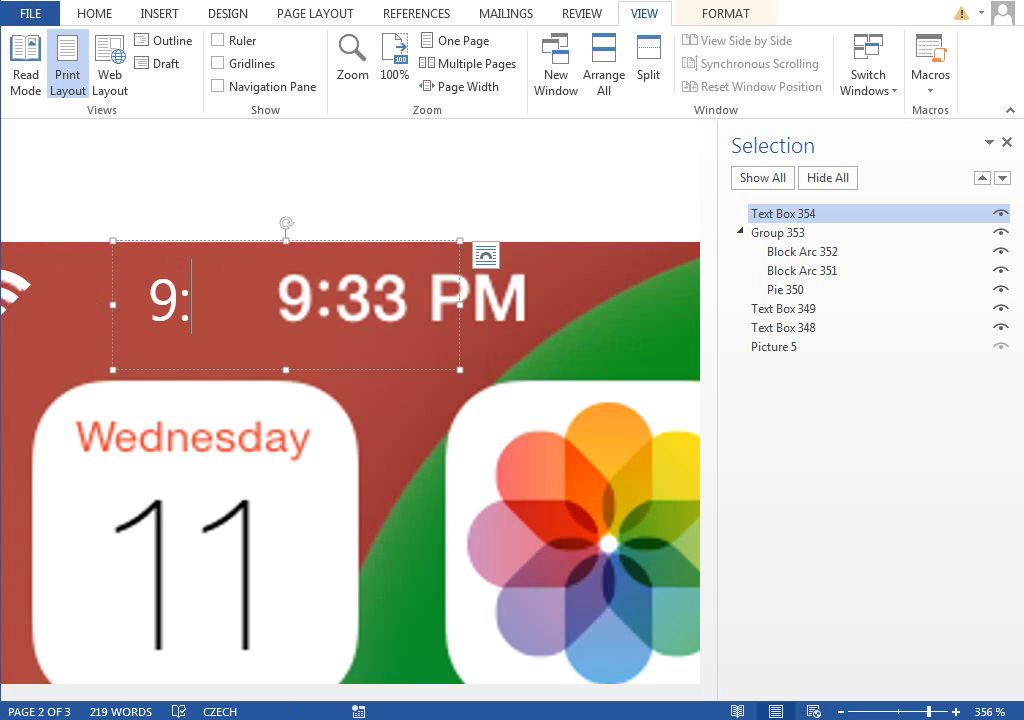
pyautogui.write('33 PM')
pyautogui.moveTo(380, 300); pyautogui.dragTo(98, 320)
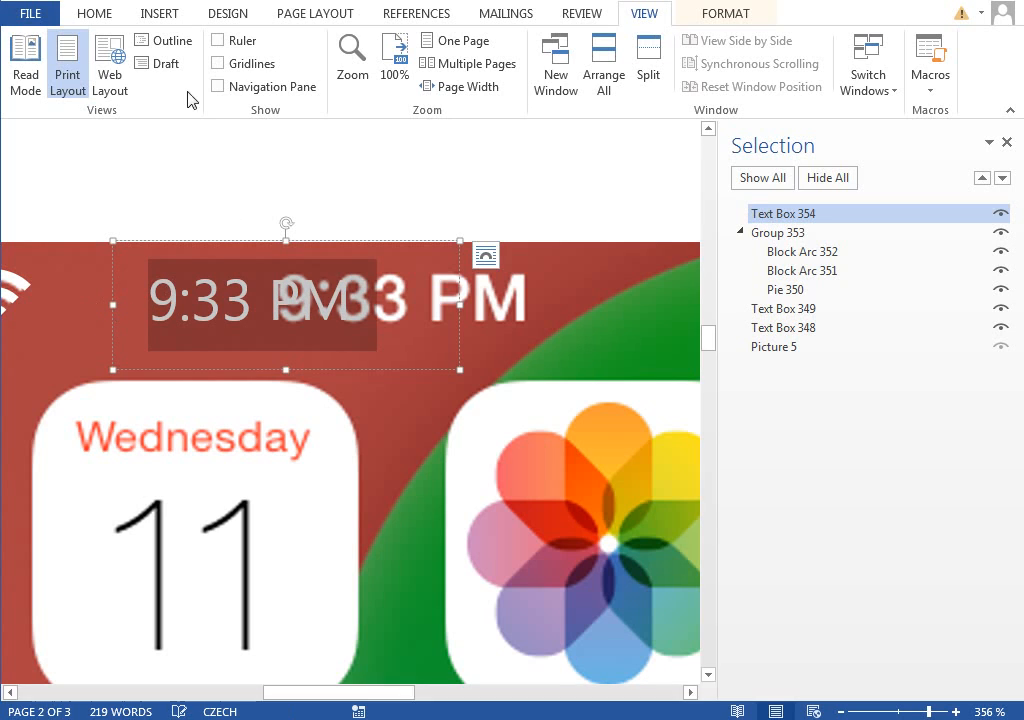
# Step: Make the 9:33 PM text bold and place its text box over the picture's time
pyautogui.click(93, 15)
pyautogui.click(89, 79)
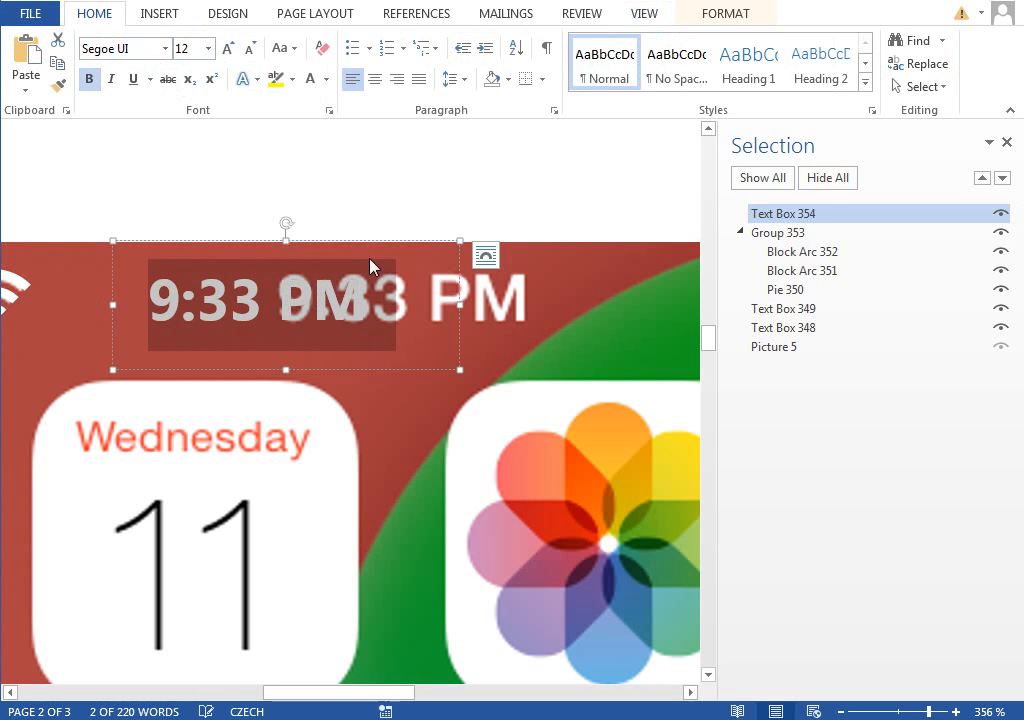
pyautogui.moveTo(330, 246); pyautogui.dragTo(466, 245)
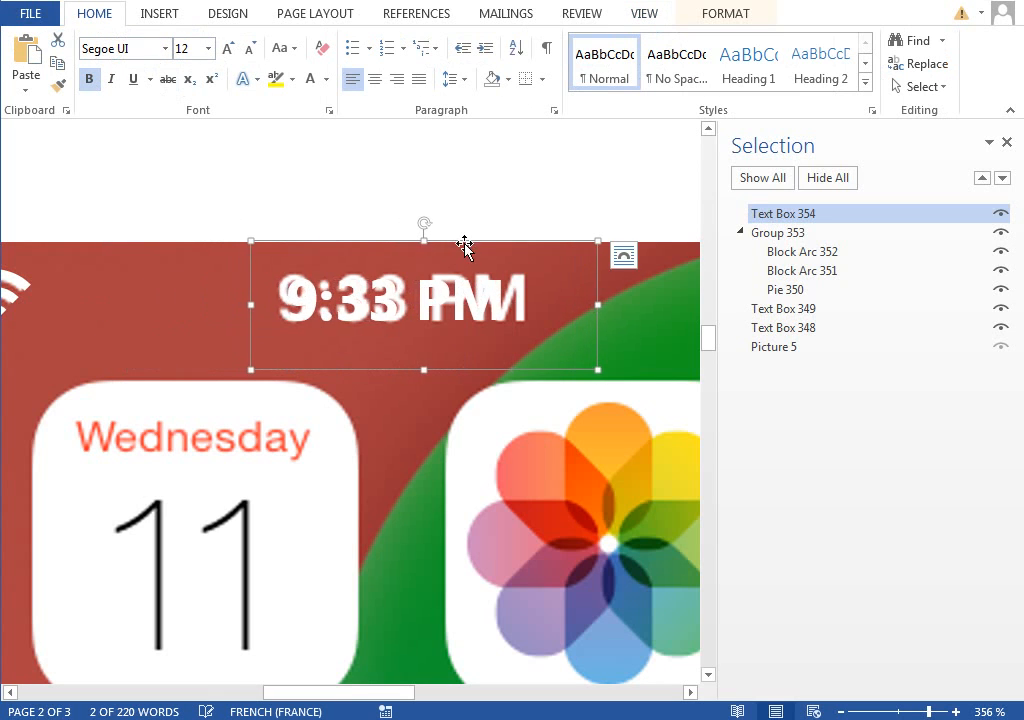
# Step: Show the drawing gridlines in the blank page area beside the picture's Bluetooth and battery icons
pyautogui.moveTo(291, 702); pyautogui.dragTo(462, 704)
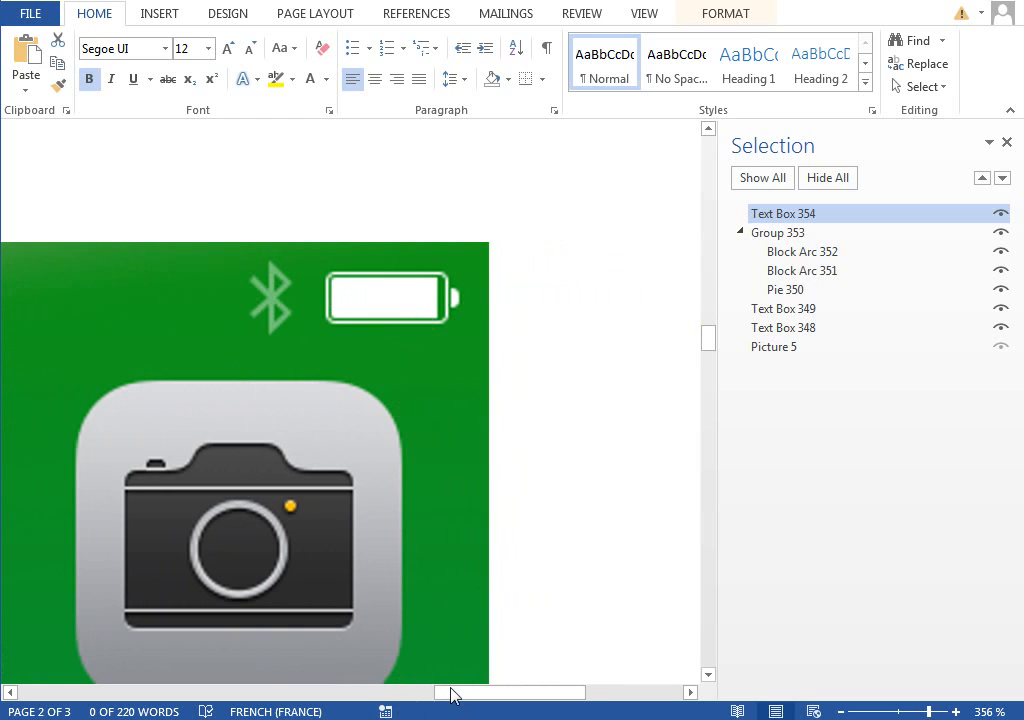
pyautogui.moveTo(453, 691); pyautogui.dragTo(488, 702)
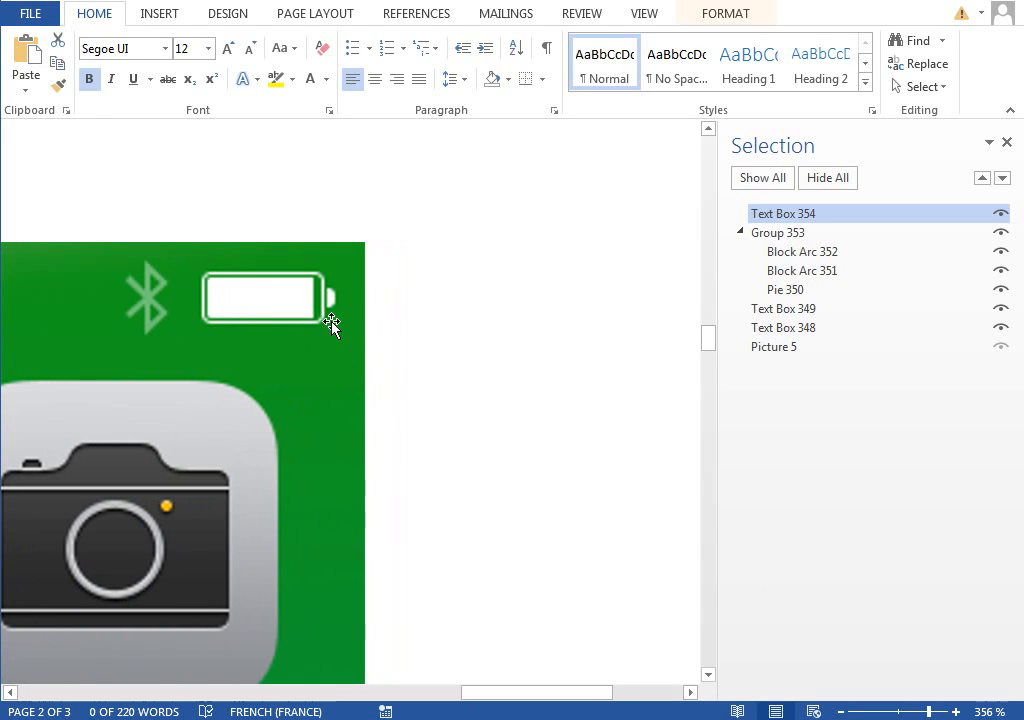
pyautogui.click(644, 14)
pyautogui.click(248, 64)
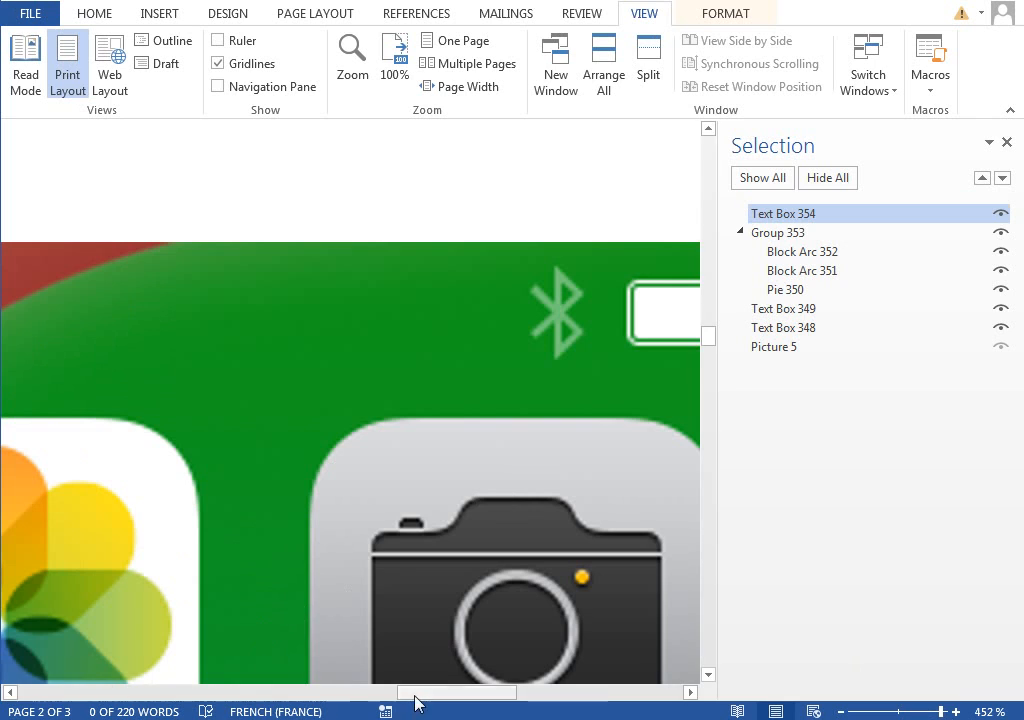
pyautogui.moveTo(418, 693); pyautogui.dragTo(489, 693)
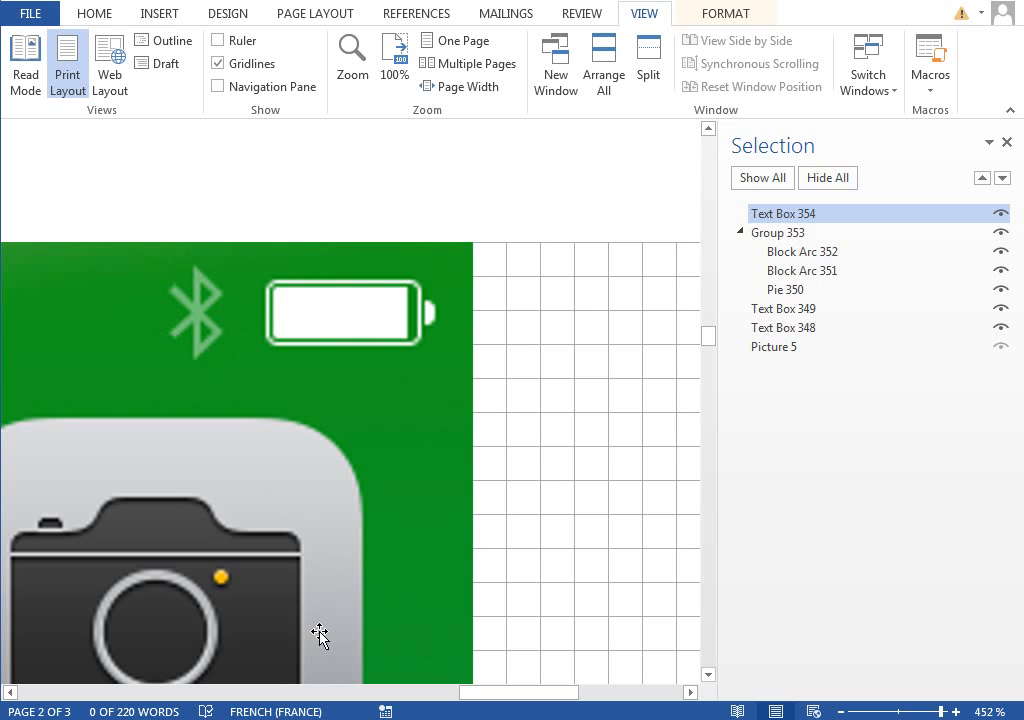
pyautogui.hscroll(3, 483, 680)
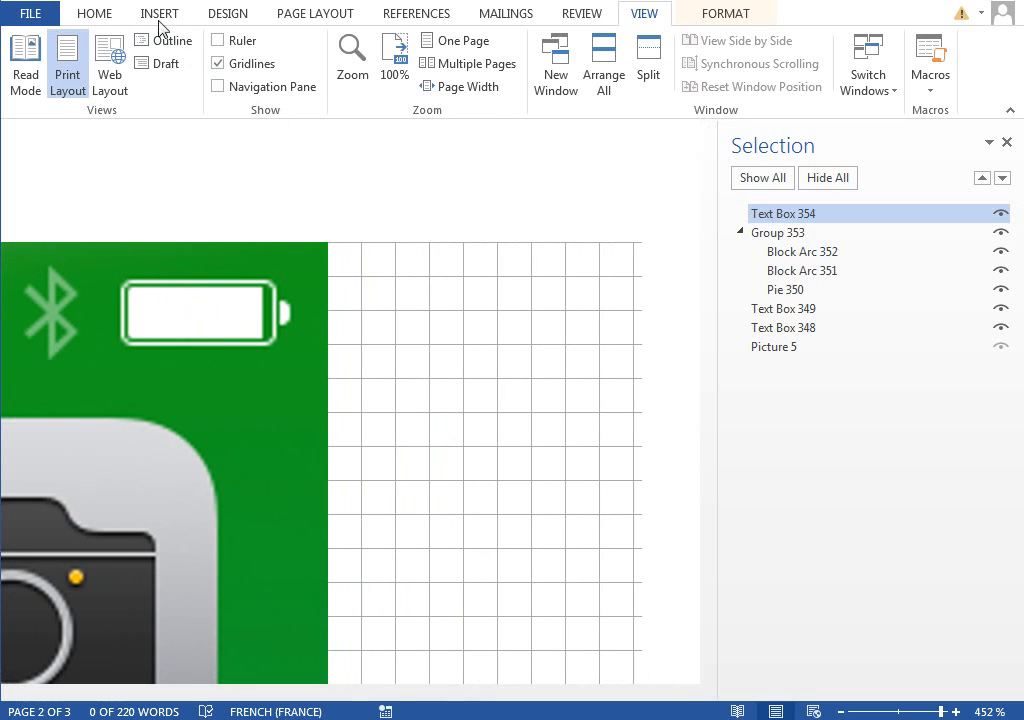
# Step: Draw a hexagon on the grid beside the picture, rotated to point up and down, about 7.92 mm wide and 9.97 mm tall
pyautogui.click(157, 18)
pyautogui.click(275, 50)
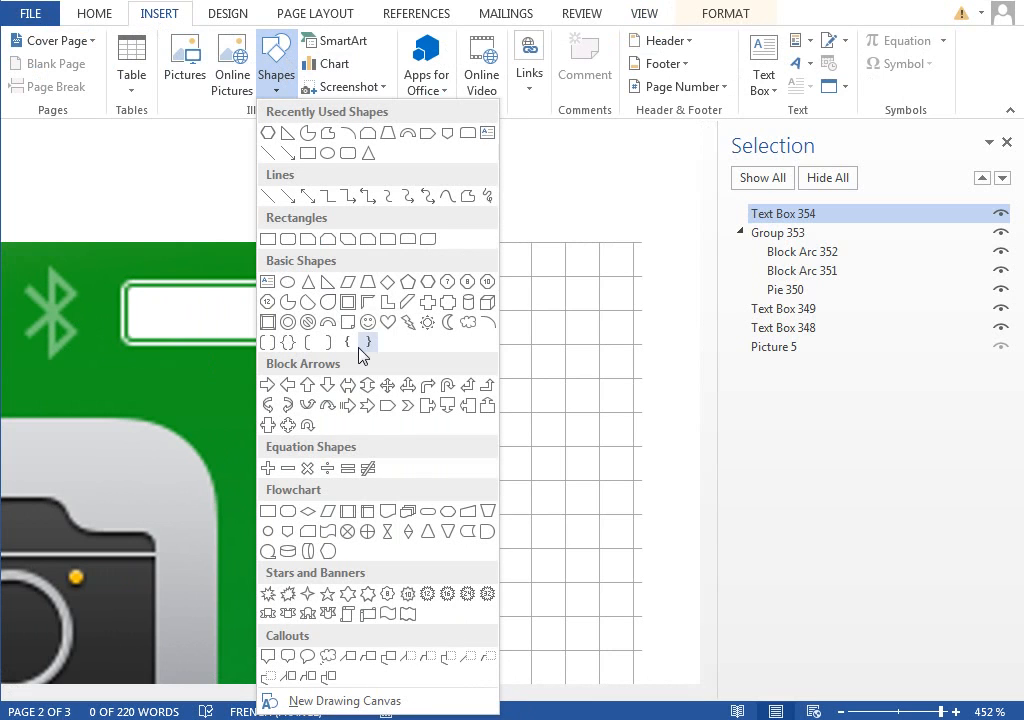
pyautogui.click(424, 283)
pyautogui.moveTo(390, 255); pyautogui.dragTo(566, 412)
pyautogui.moveTo(477, 230); pyautogui.dragTo(587, 356)
pyautogui.moveTo(479, 315)
pyautogui.mouseDown()
pyautogui.moveTo(507, 391)
pyautogui.moveTo(476, 329)
pyautogui.mouseUp()
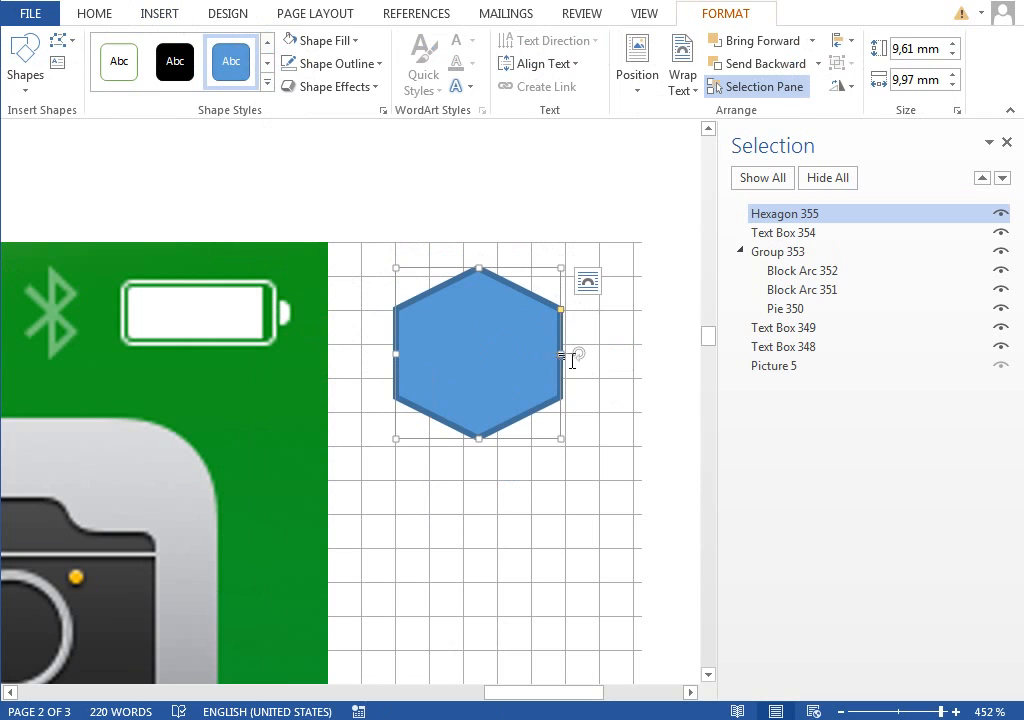
pyautogui.moveTo(561, 354); pyautogui.dragTo(531, 353)
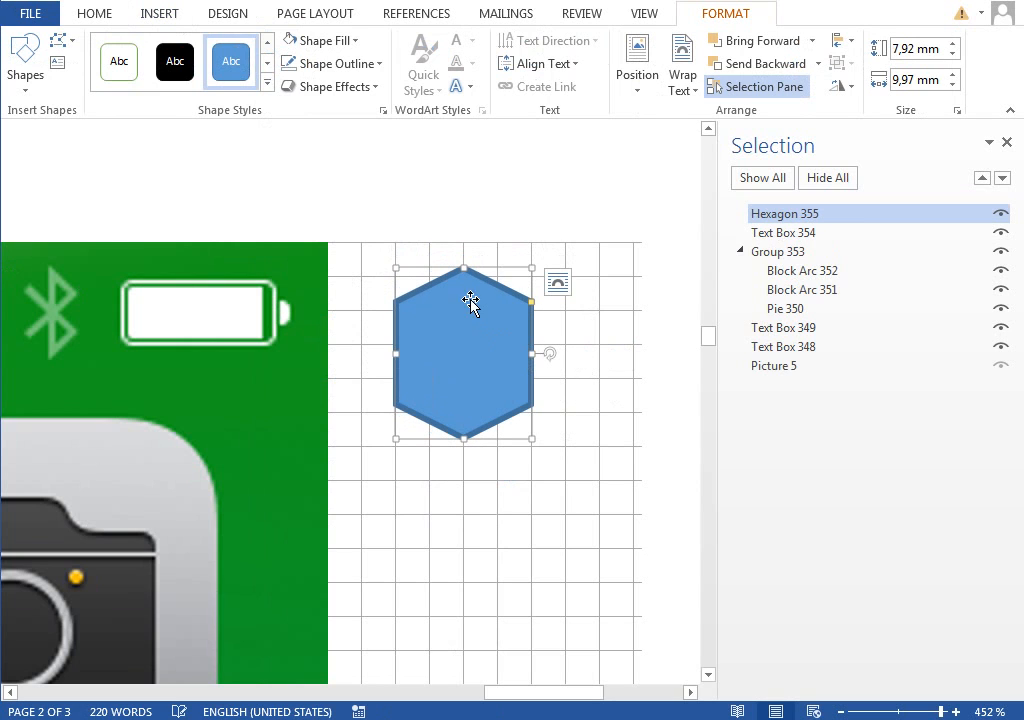
# Step: Align the hexagon to the grid, lengthen it to about 15.77 mm and deepen its two points to two grid squares
pyautogui.press('Up')
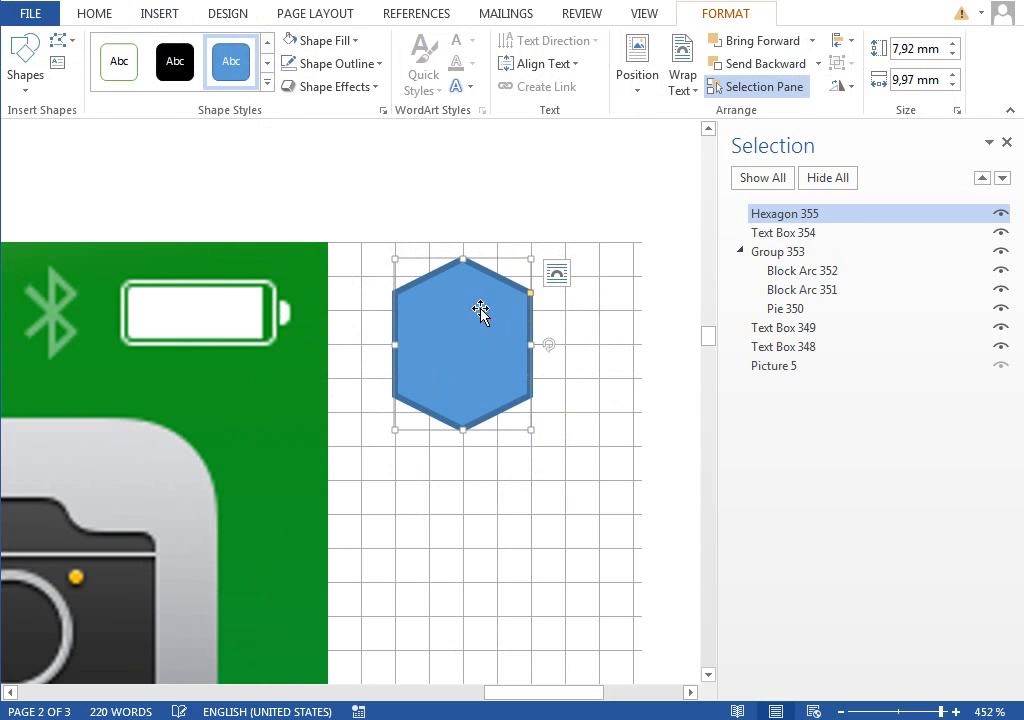
pyautogui.moveTo(477, 304); pyautogui.dragTo(477, 318)
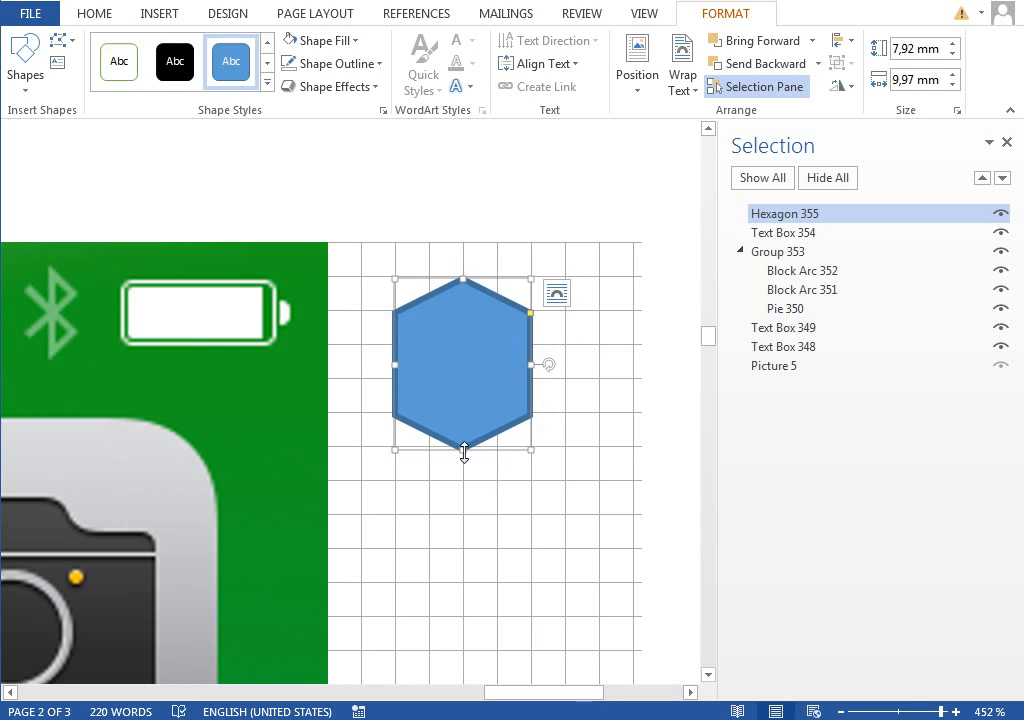
pyautogui.moveTo(464, 452); pyautogui.dragTo(466, 514)
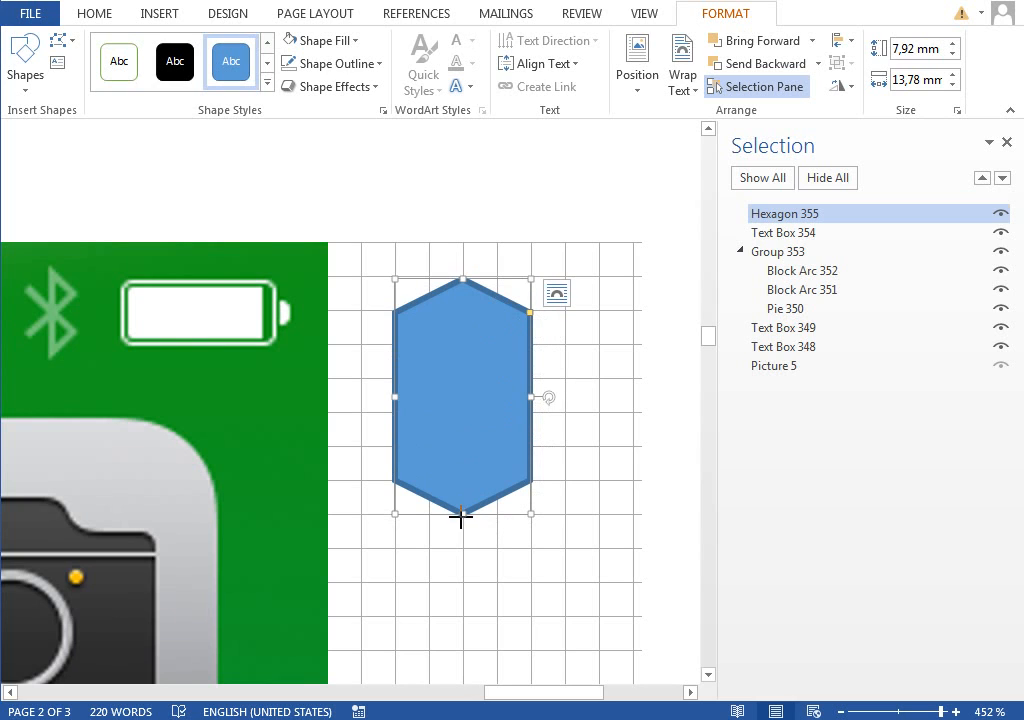
pyautogui.moveTo(461, 517); pyautogui.dragTo(463, 548)
pyautogui.moveTo(532, 311); pyautogui.dragTo(532, 347)
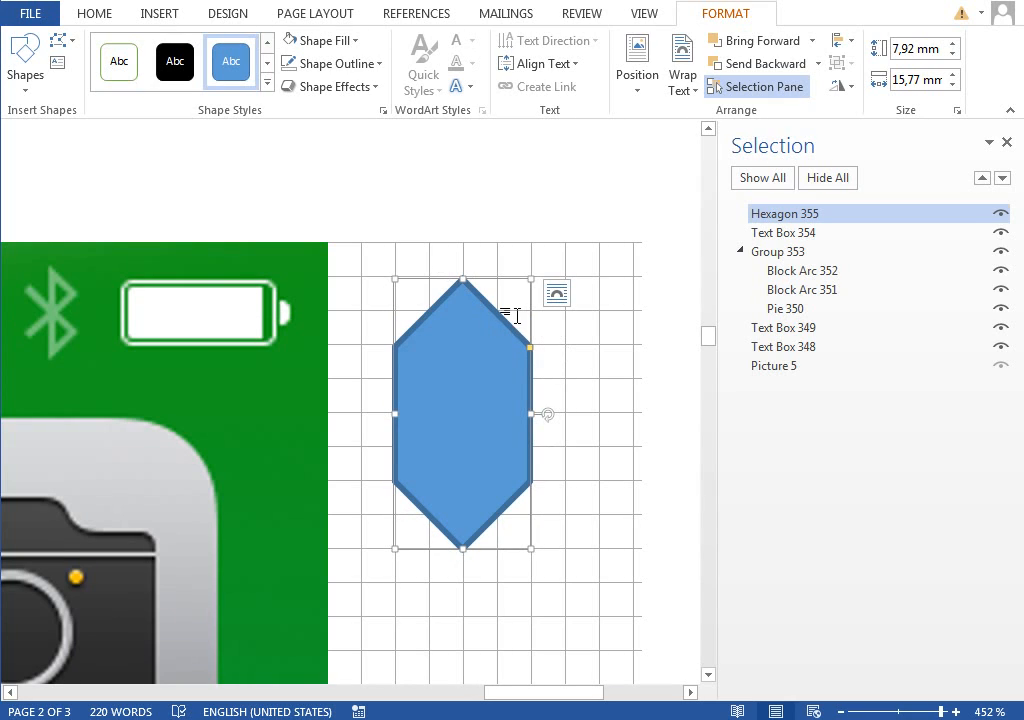
# Step: Remove the hexagon's fill and trace an open Bluetooth symbol as a freeform through its corners and centre
pyautogui.click(318, 40)
pyautogui.click(329, 258)
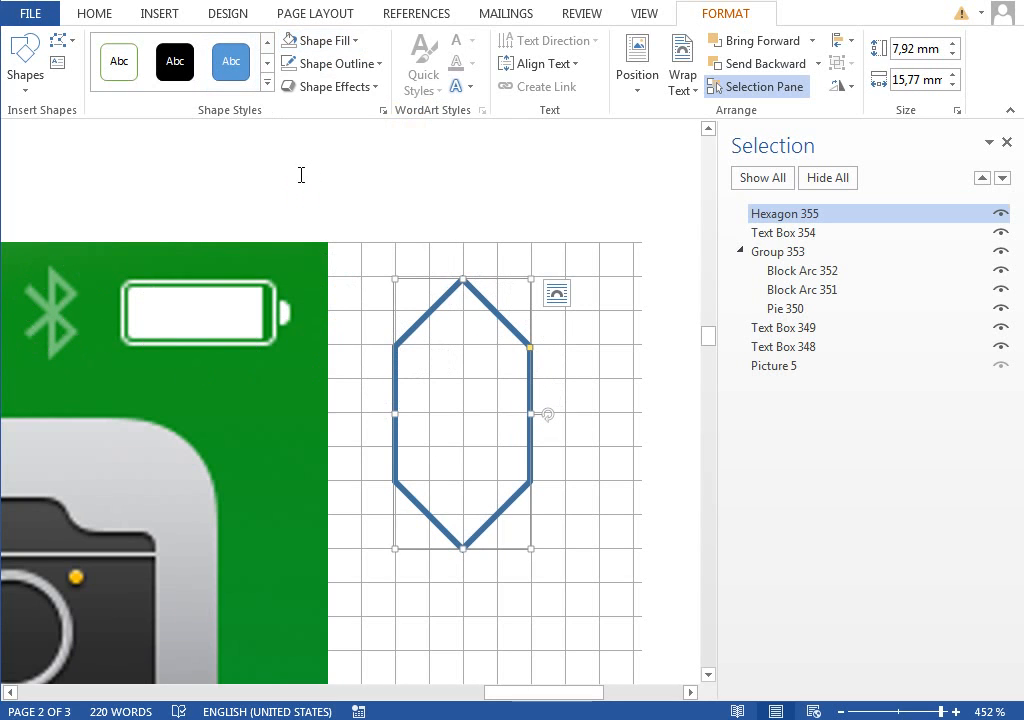
pyautogui.click(155, 18)
pyautogui.click(276, 62)
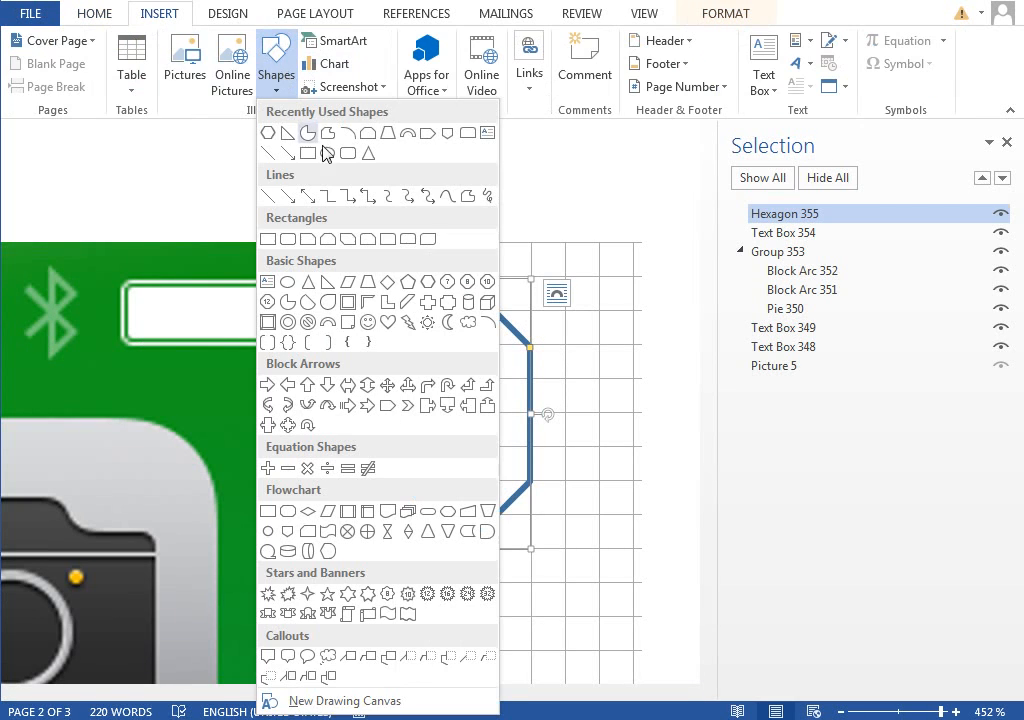
pyautogui.click(467, 198)
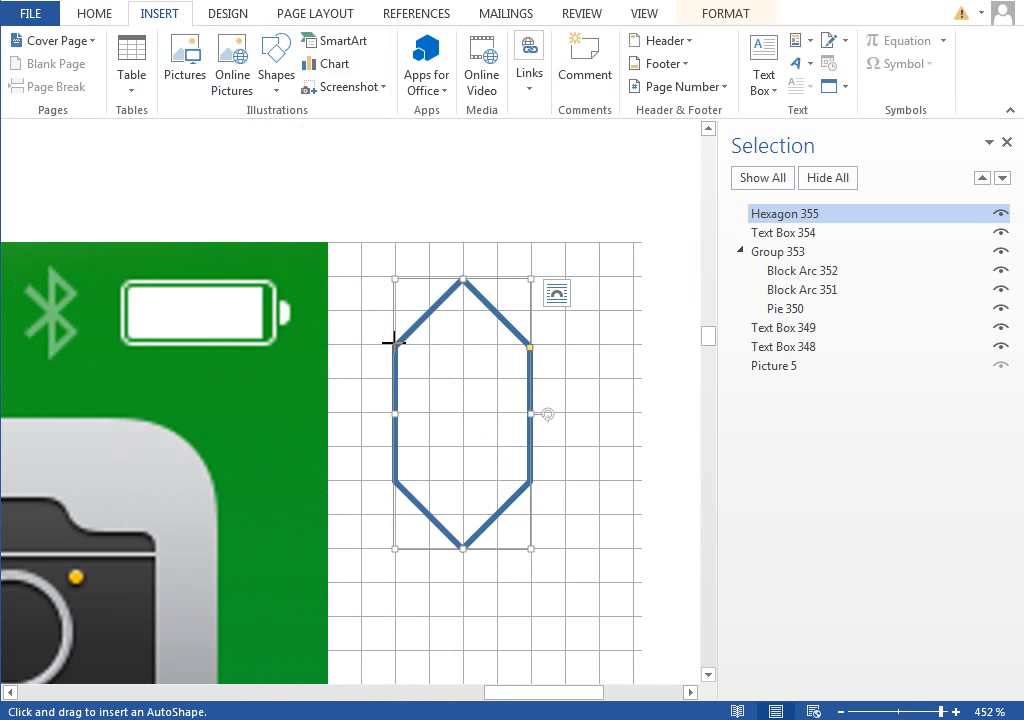
pyautogui.moveTo(393, 345); pyautogui.dragTo(528, 345)
pyautogui.moveTo(470, 400); pyautogui.dragTo(393, 483)
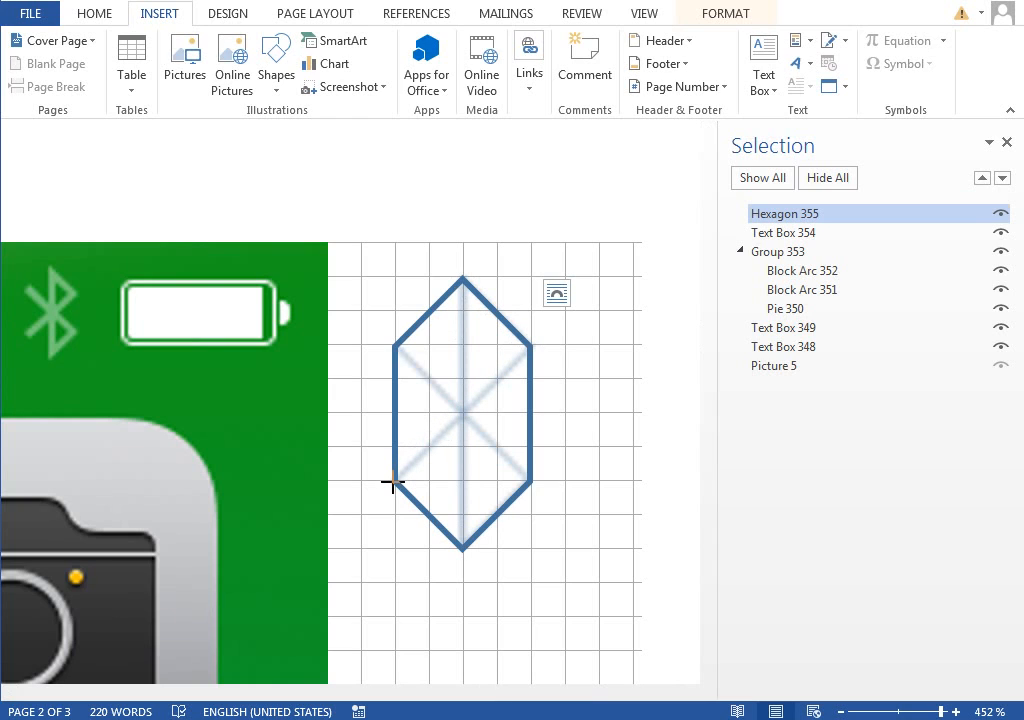
pyautogui.doubleClick(393, 483)
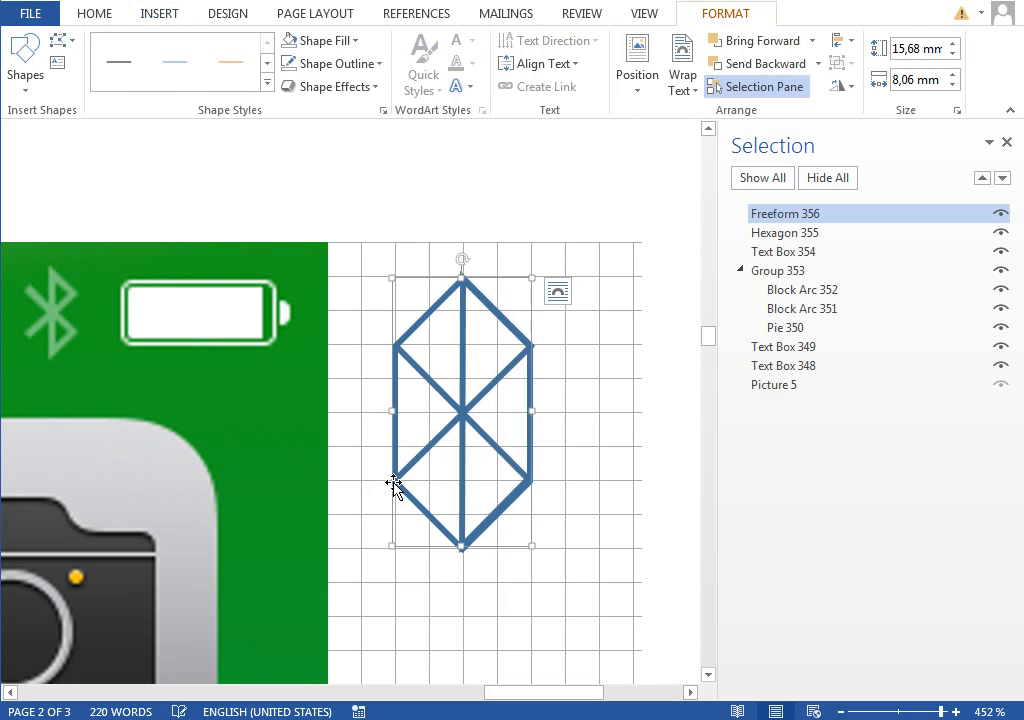
# Step: Delete the guide hexagon, leaving the Bluetooth freeform selected, and hide the drawing gridlines
pyautogui.click(785, 233)
pyautogui.press('Delete')
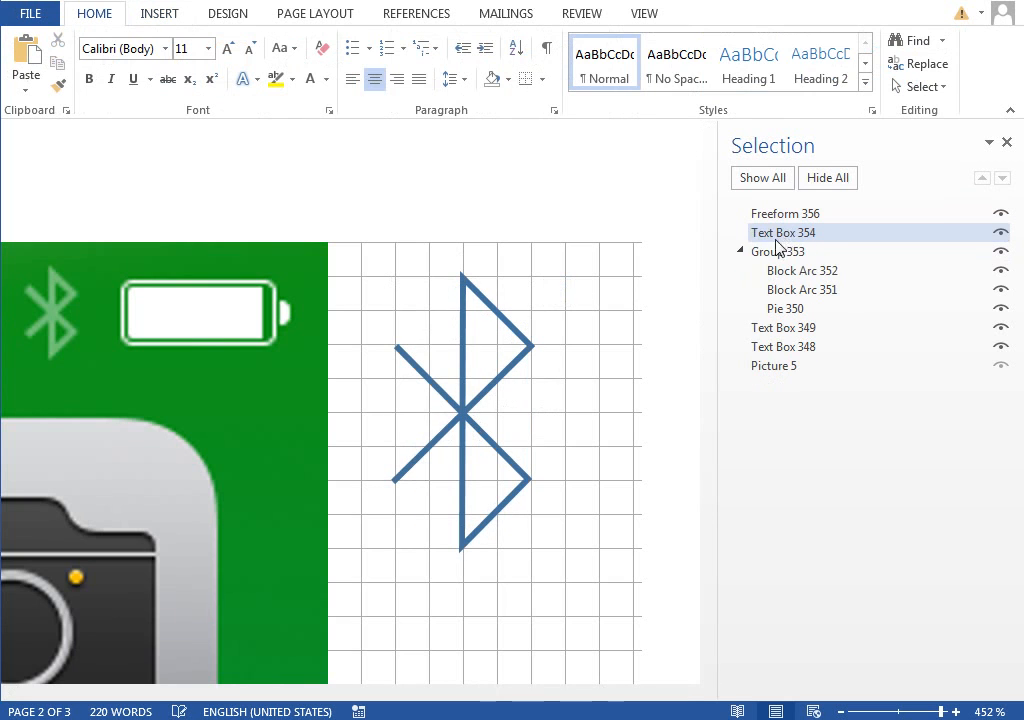
pyautogui.click(466, 440)
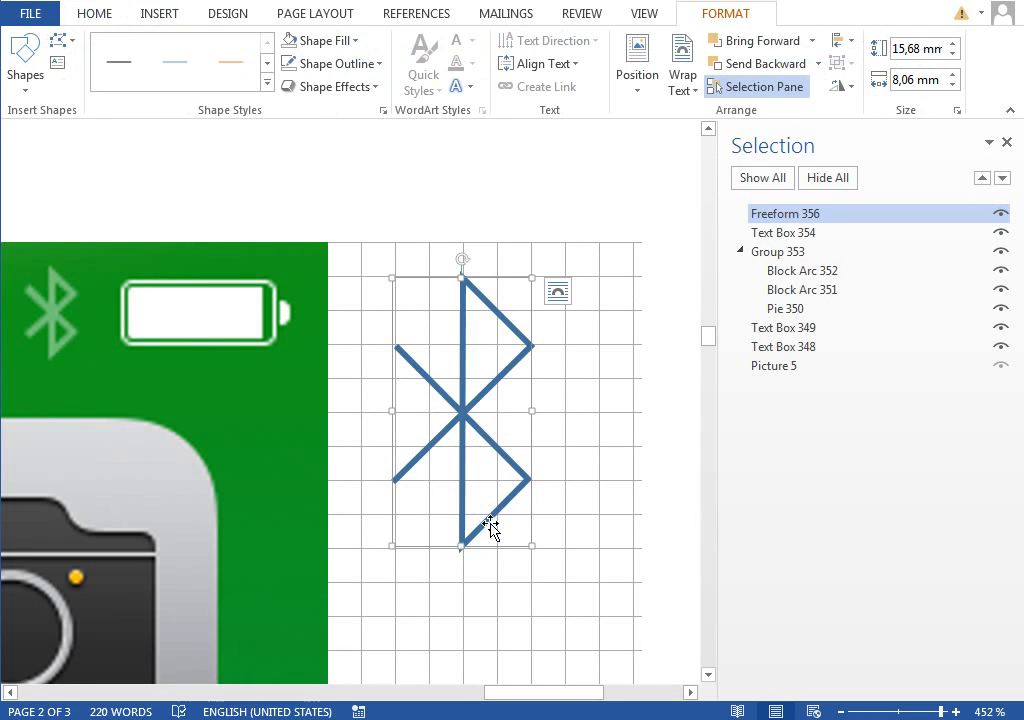
pyautogui.click(644, 13)
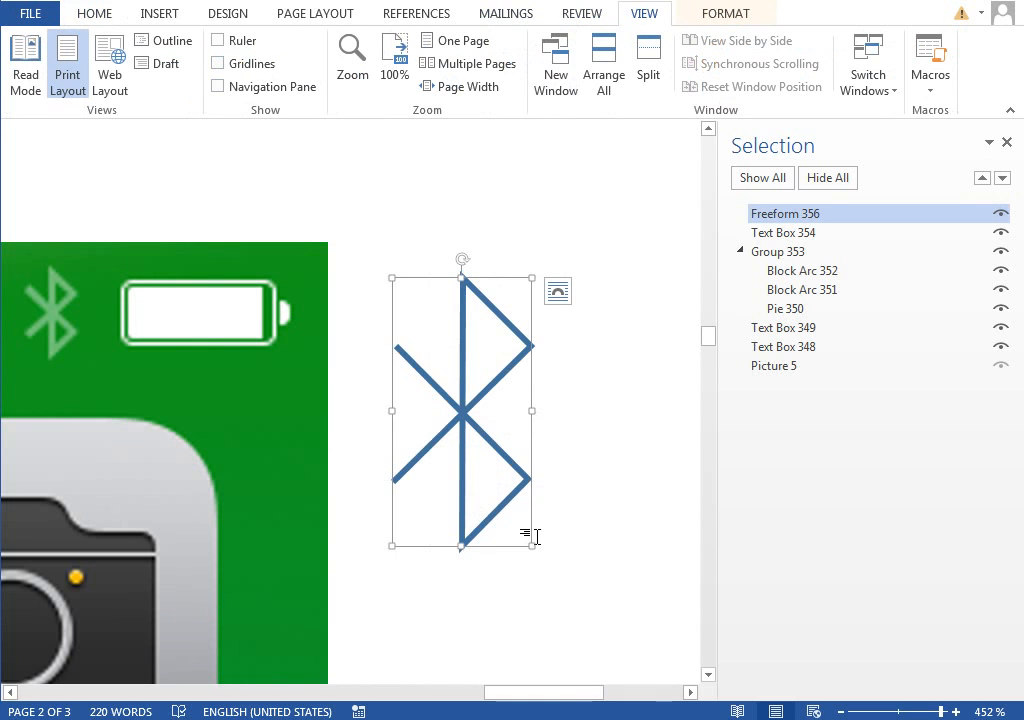
# Step: Shrink the Bluetooth freeform to about 5.36 mm by 2.73 mm over the picture's Bluetooth icon and make its outline white
pyautogui.moveTo(531, 546); pyautogui.dragTo(75, 360)
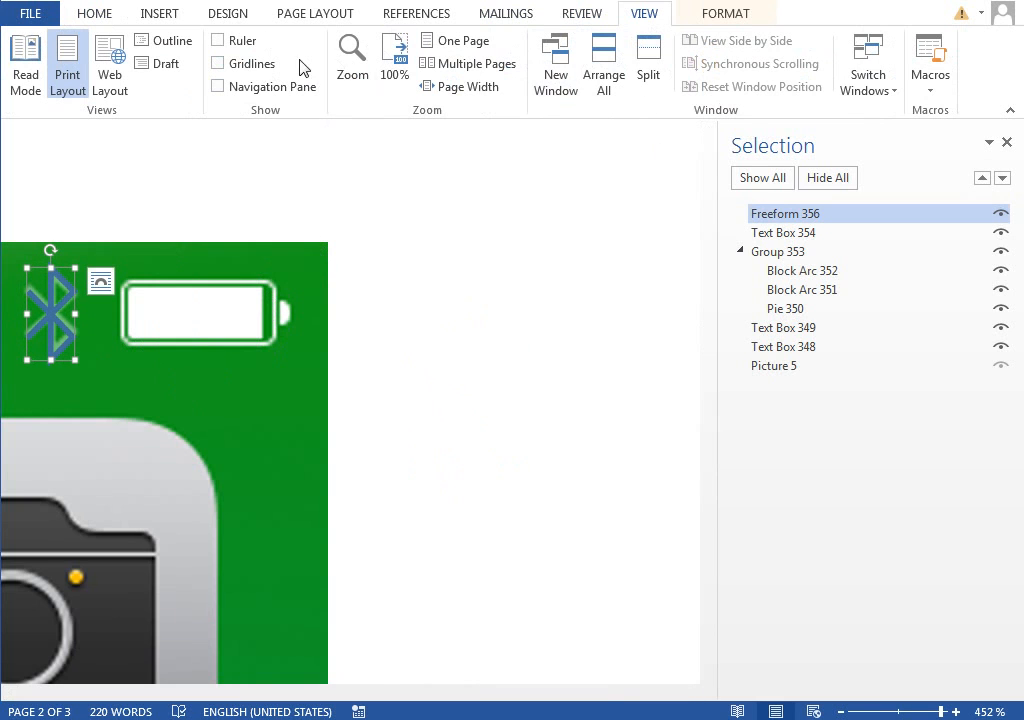
pyautogui.click(767, 15)
pyautogui.click(336, 64)
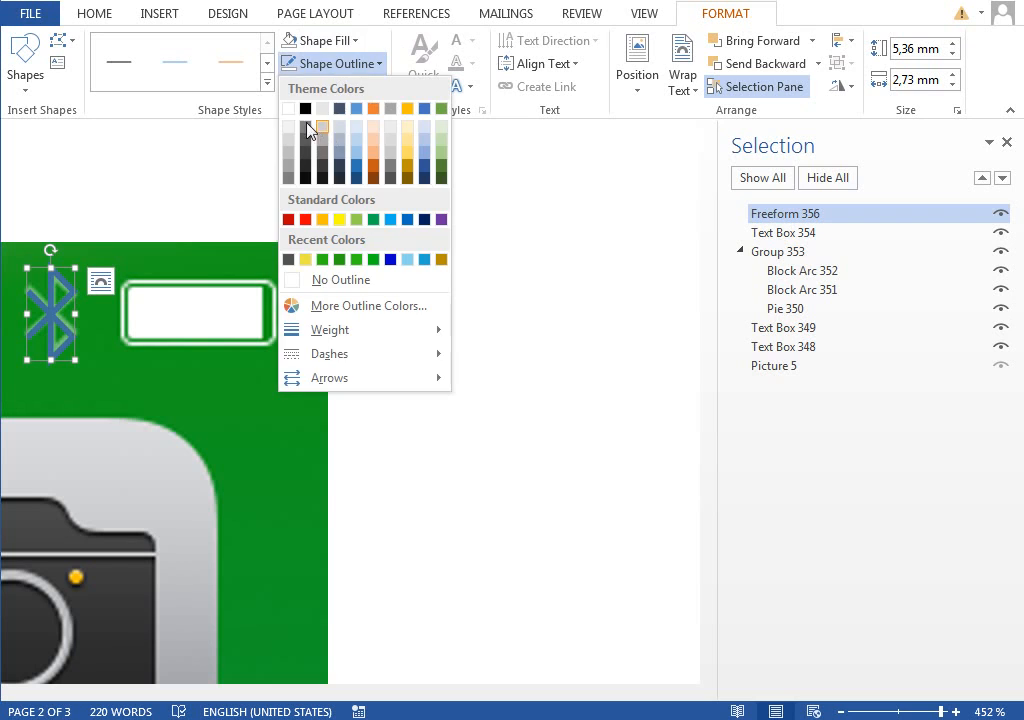
pyautogui.click(288, 109)
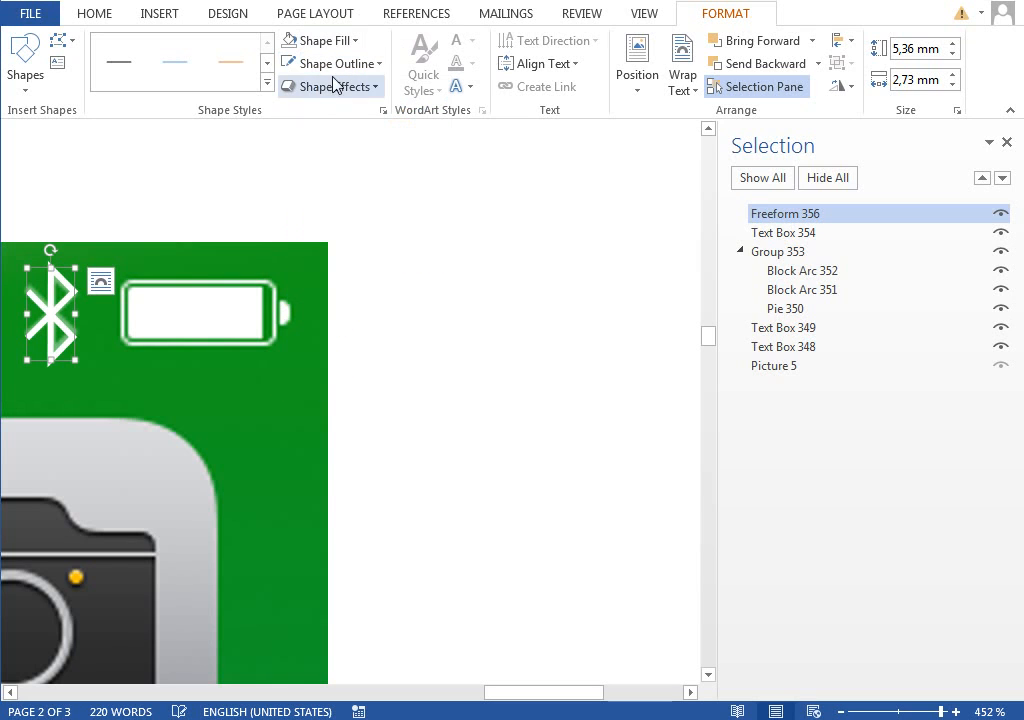
# Step: Set the Bluetooth freeform's line transparency to 50%
pyautogui.rightClick(52, 290)
pyautogui.click(160, 585)
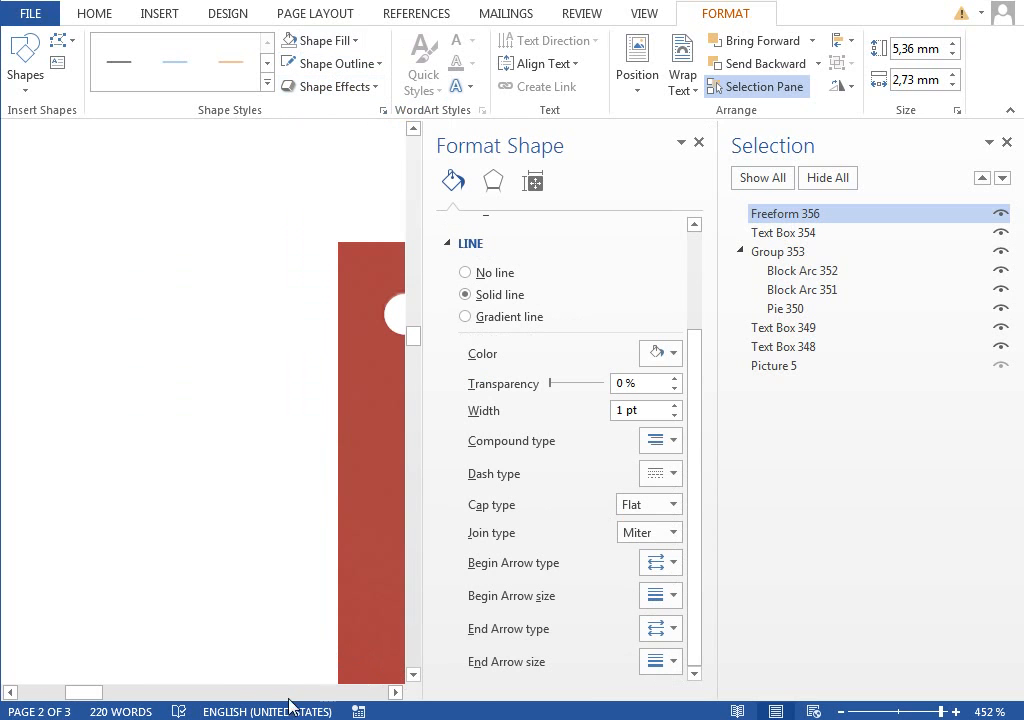
pyautogui.moveTo(84, 692); pyautogui.dragTo(299, 692)
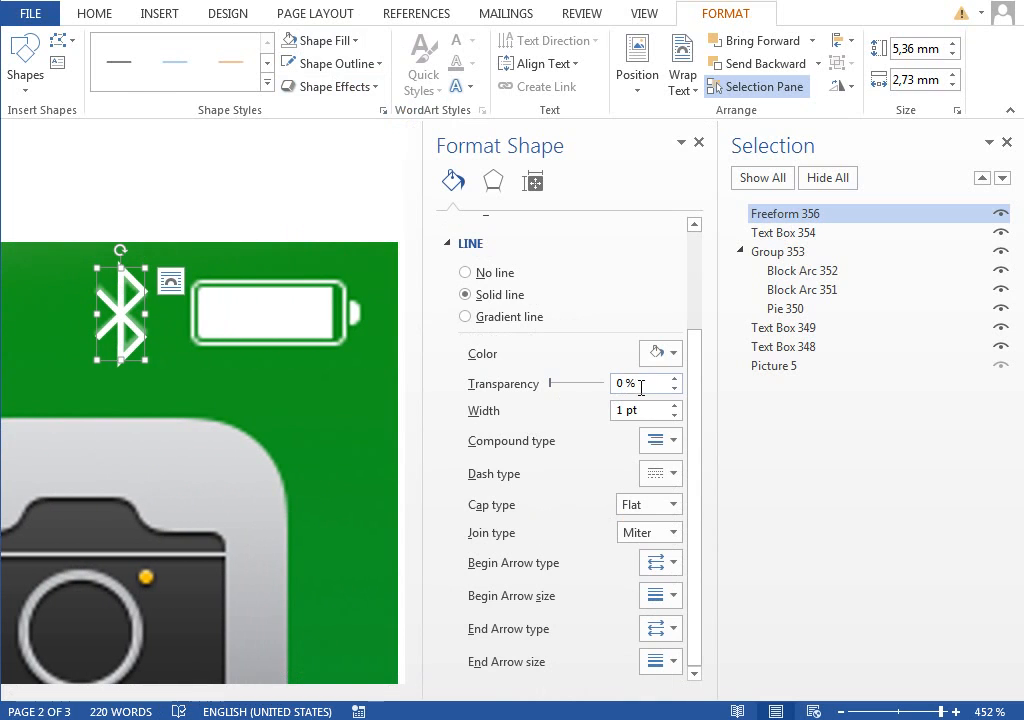
pyautogui.moveTo(641, 385); pyautogui.dragTo(601, 391)
pyautogui.write('50')
pyautogui.press('Return')
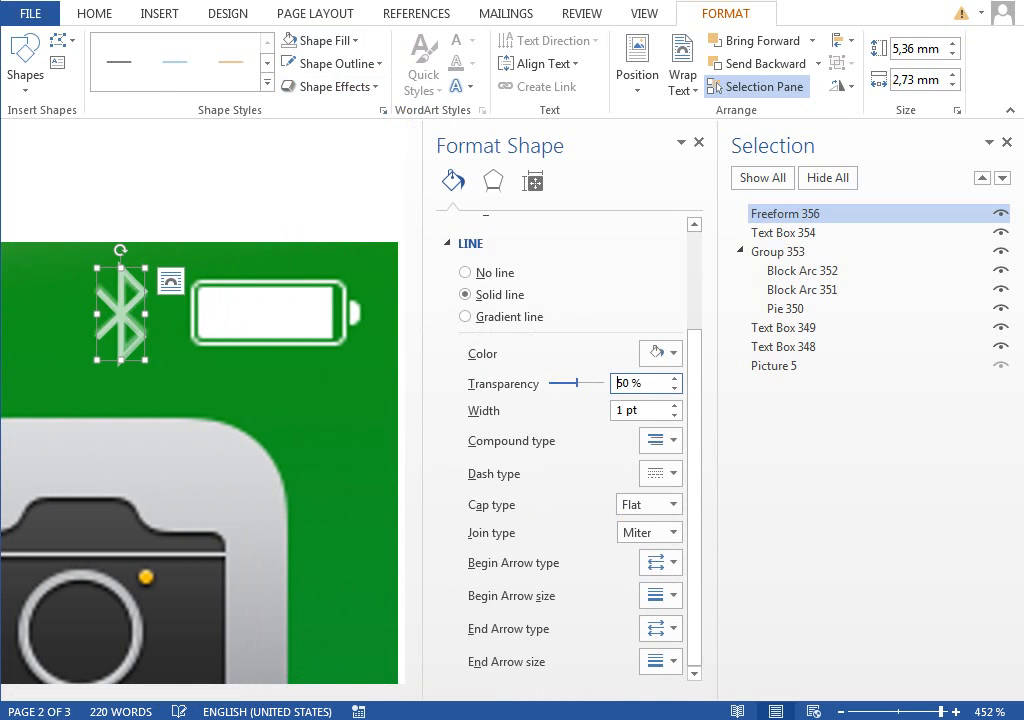
pyautogui.click(698, 142)
# Step: Draw a large text box over the picture's battery icon, extending past the picture's edge
pyautogui.moveTo(190, 692); pyautogui.dragTo(533, 699)
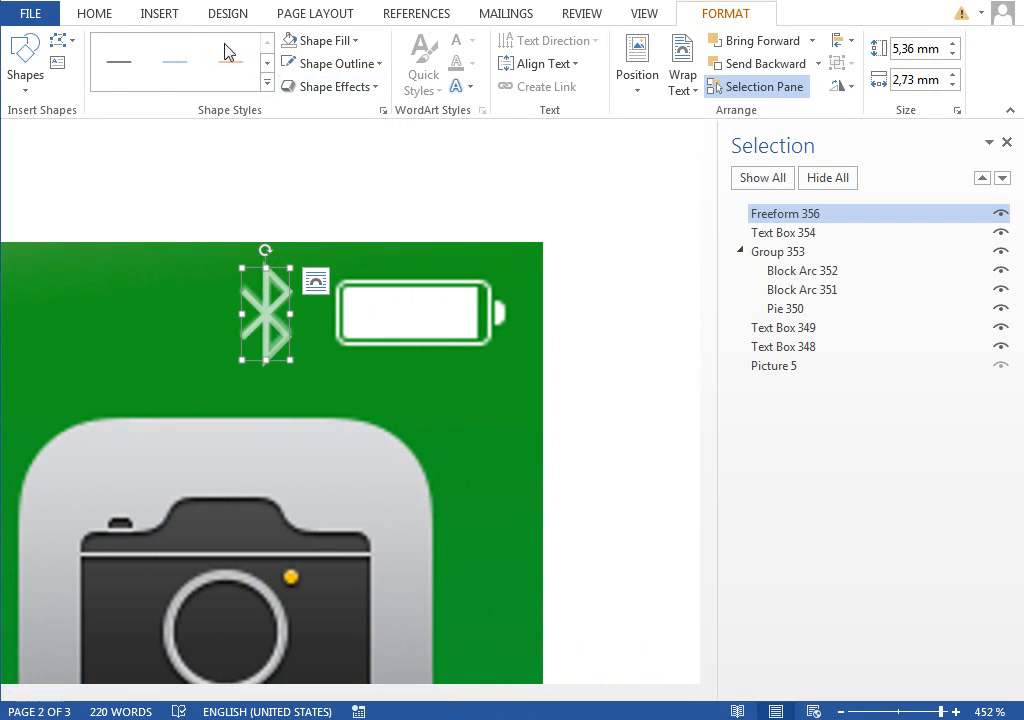
pyautogui.click(155, 14)
pyautogui.click(276, 65)
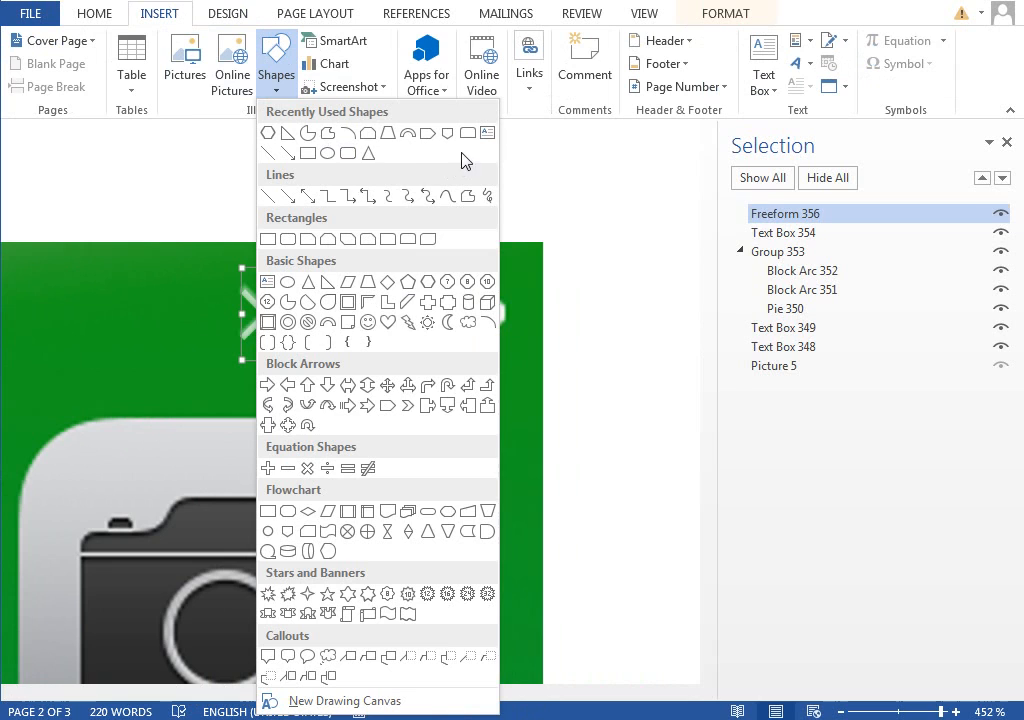
pyautogui.click(487, 133)
pyautogui.moveTo(312, 190); pyautogui.dragTo(631, 426)
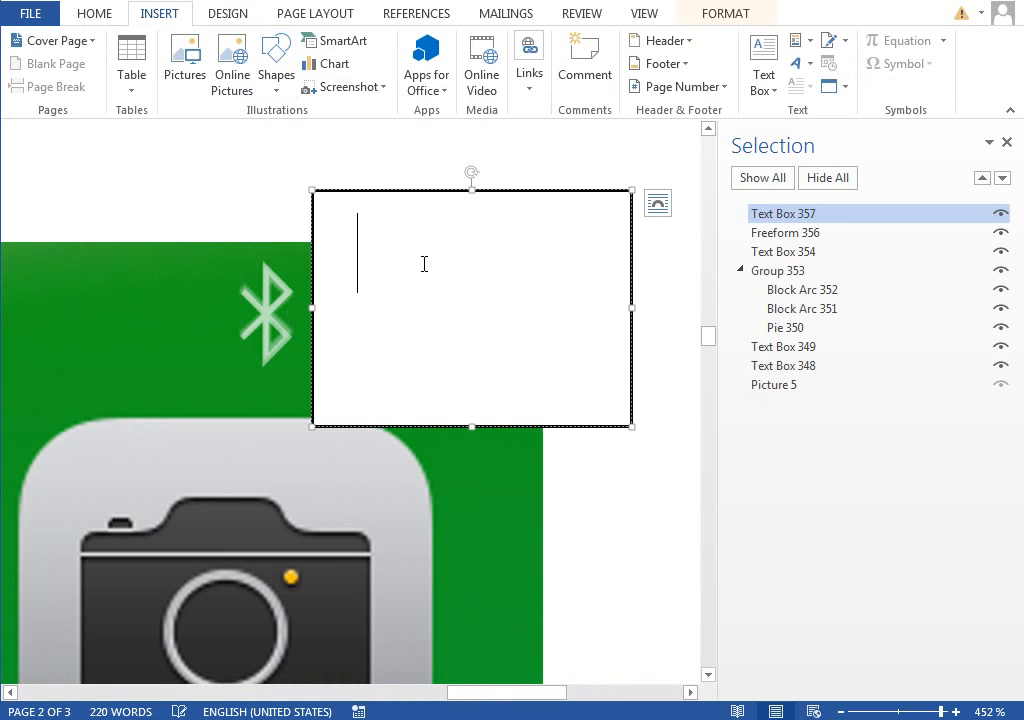
# Step: Insert the battery symbol from the Segoe UI Symbol font into the new text box and select the box
pyautogui.click(155, 12)
pyautogui.click(895, 64)
pyautogui.click(905, 210)
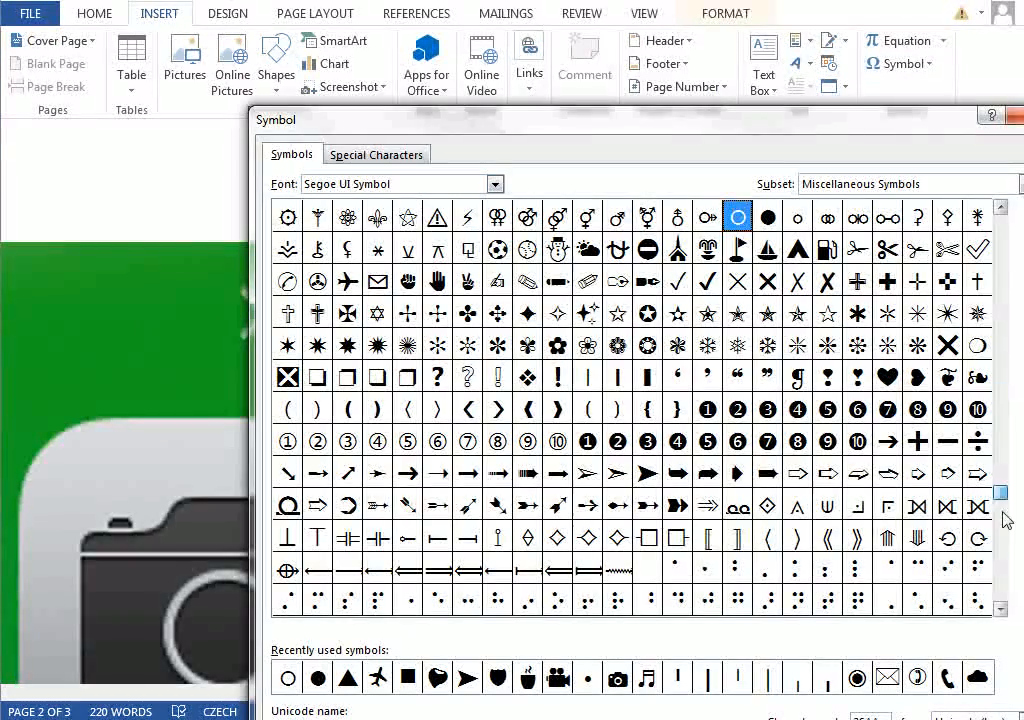
pyautogui.moveTo(1000, 492); pyautogui.dragTo(1000, 598)
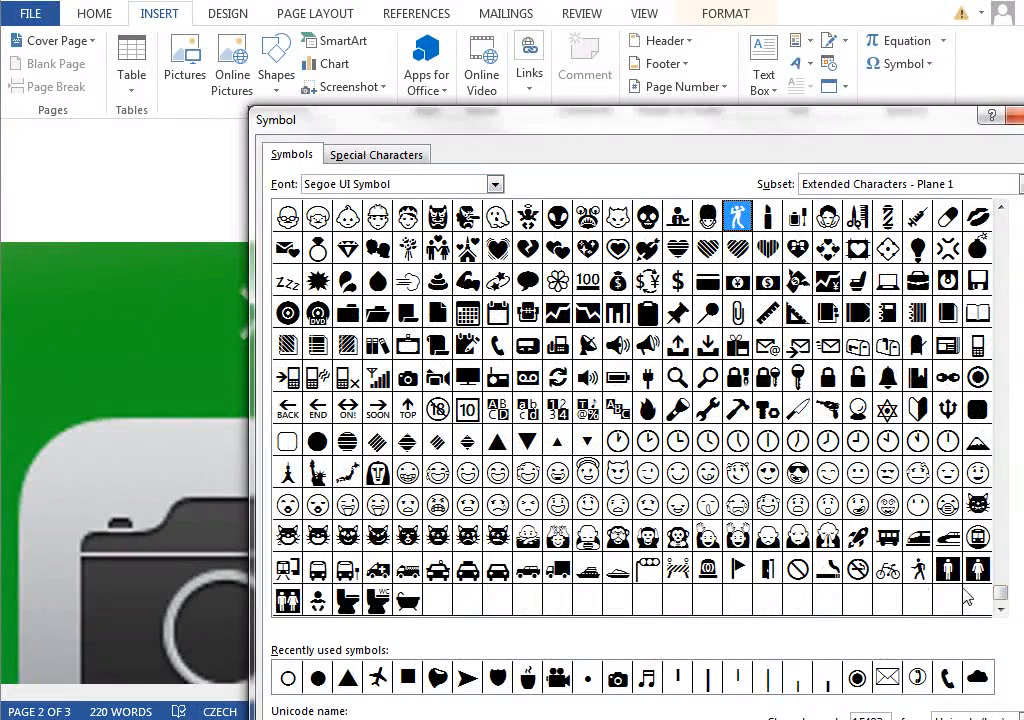
pyautogui.doubleClick(617, 379)
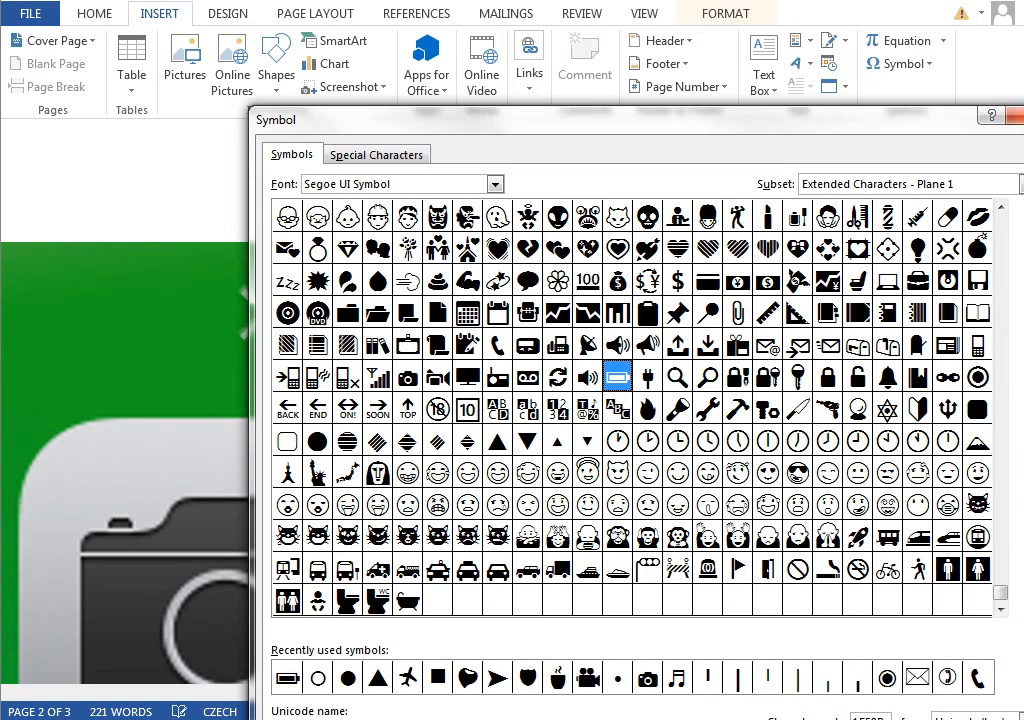
pyautogui.press('Escape')
pyautogui.click(453, 192)
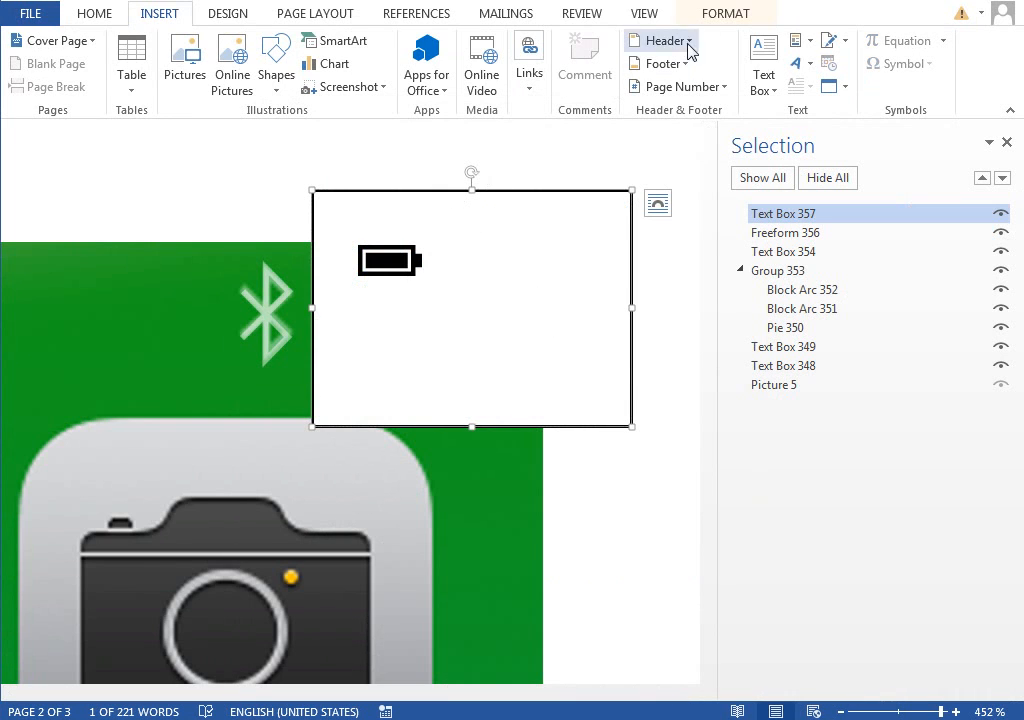
# Step: Remove the outline and the fill from the battery text box
pyautogui.click(725, 13)
pyautogui.click(335, 63)
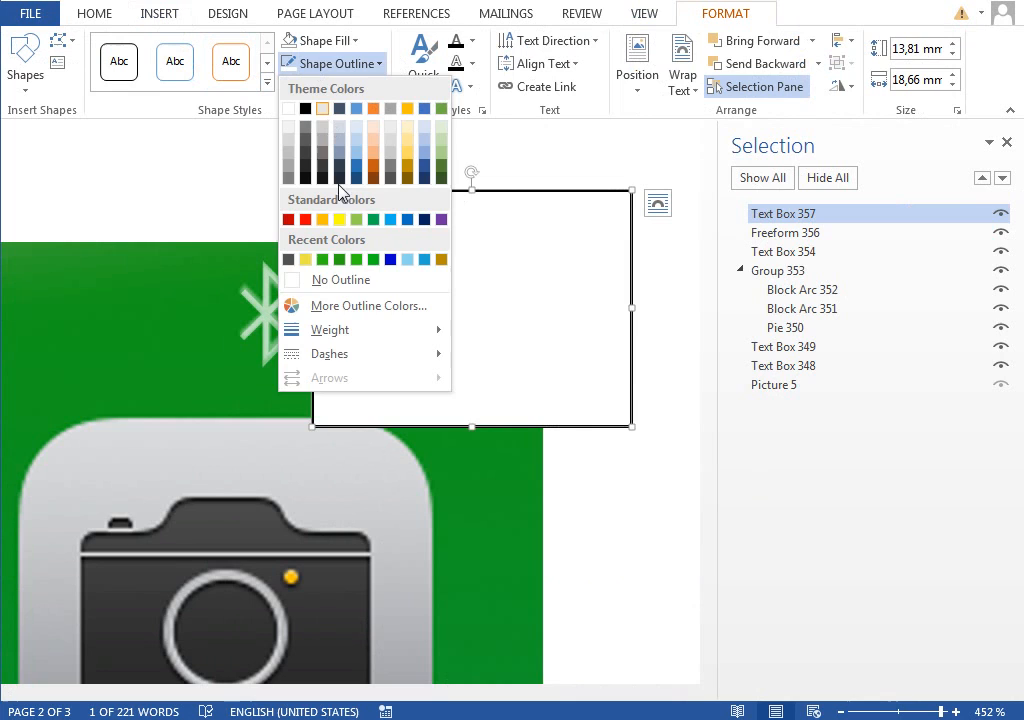
pyautogui.click(340, 280)
pyautogui.click(322, 40)
pyautogui.click(338, 258)
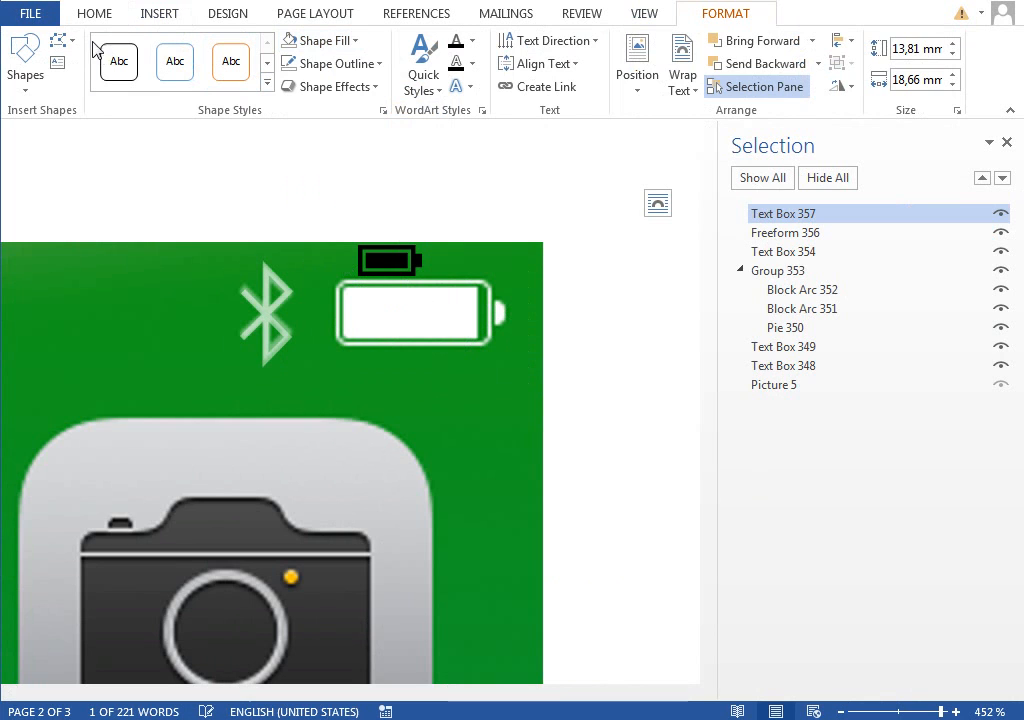
# Step: Make the battery symbol white at 26 pt and move its text box over the picture's battery icon
pyautogui.click(94, 13)
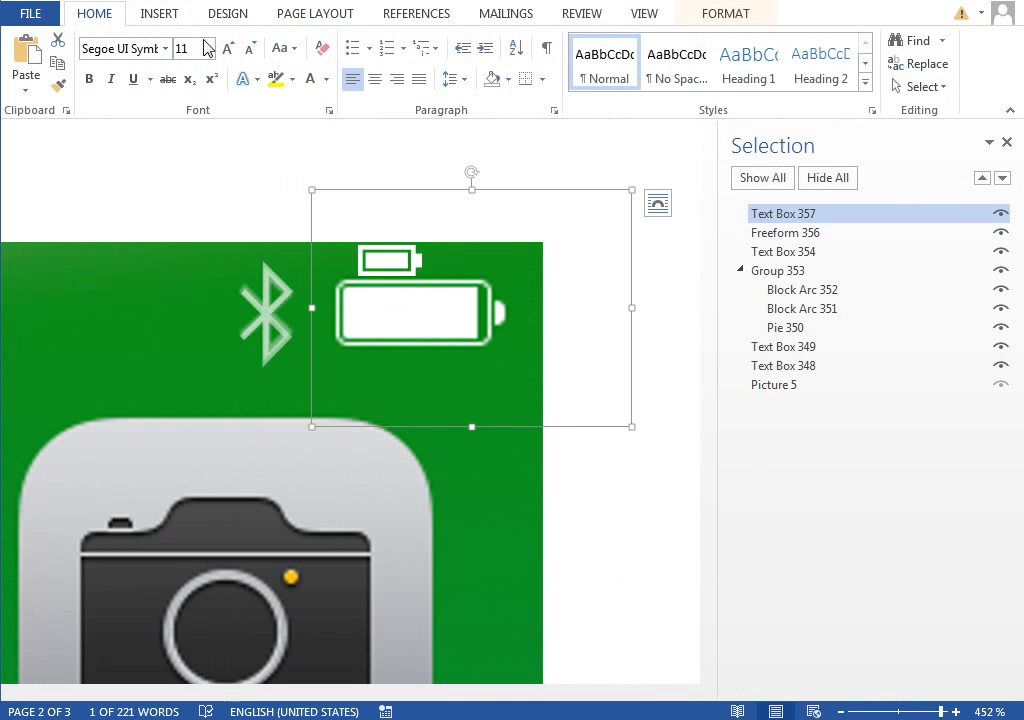
pyautogui.doubleClick(229, 50)
pyautogui.doubleClick(230, 50)
pyautogui.doubleClick(230, 50)
pyautogui.doubleClick(230, 50)
pyautogui.click(230, 50)
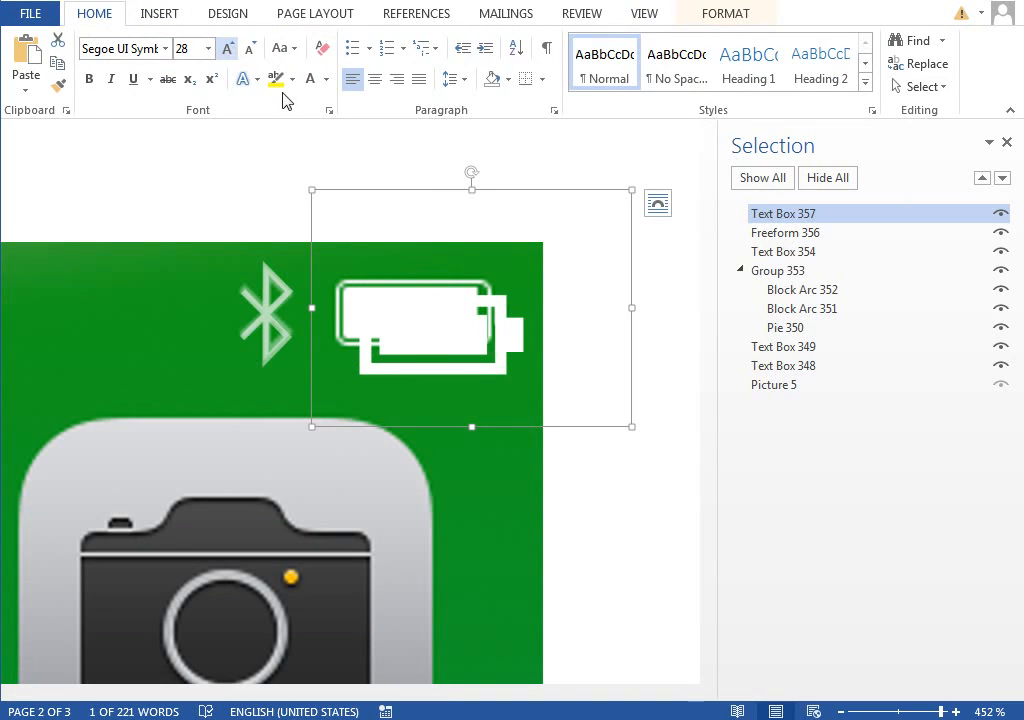
pyautogui.click(250, 48)
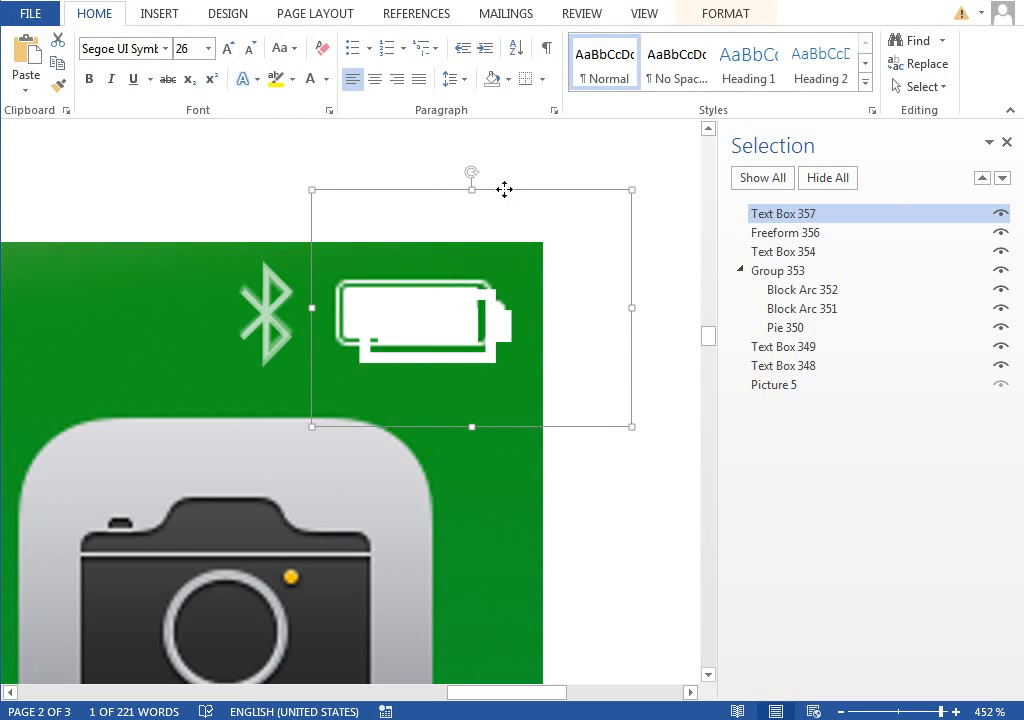
pyautogui.moveTo(505, 187); pyautogui.dragTo(496, 182)
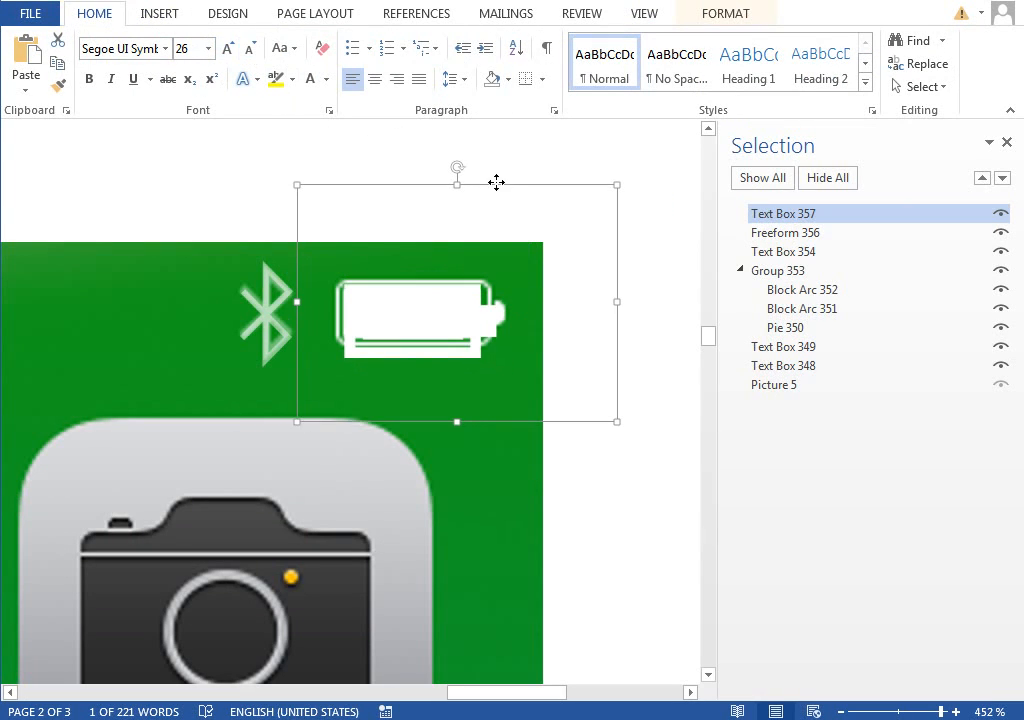
# Step: Group all the status bar objects, from the battery text box to the signal dots, leaving out the reference picture
pyautogui.click(918, 706)
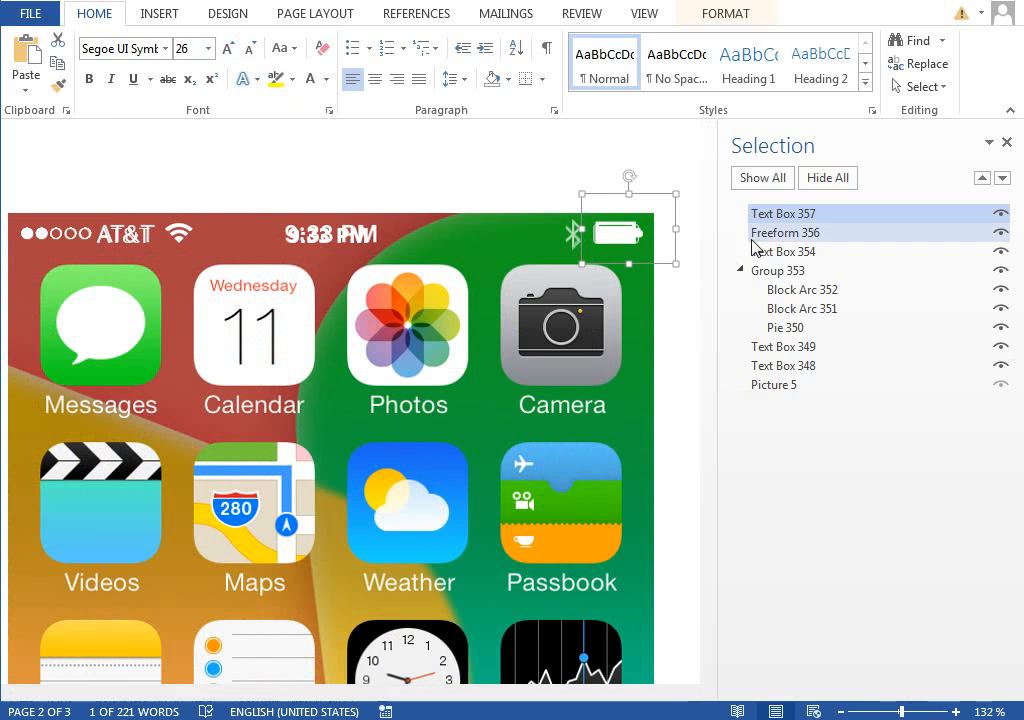
pyautogui.keyDown('ctrl'); pyautogui.click(784, 237); pyautogui.keyUp('ctrl')
pyautogui.keyDown('ctrl'); pyautogui.click(780, 251); pyautogui.keyUp('ctrl')
pyautogui.click(740, 270)
pyautogui.keyDown('ctrl'); pyautogui.click(790, 271); pyautogui.keyUp('ctrl')
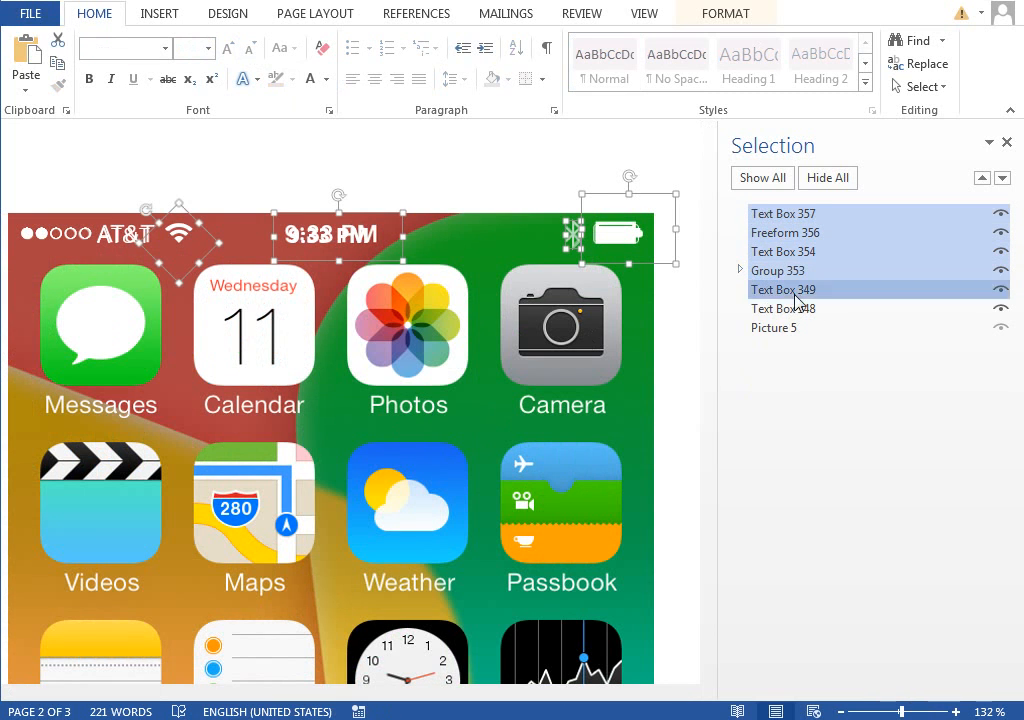
pyautogui.keyDown('ctrl'); pyautogui.click(795, 290); pyautogui.keyUp('ctrl')
pyautogui.keyDown('ctrl'); pyautogui.click(793, 308); pyautogui.keyUp('ctrl')
pyautogui.click(725, 13)
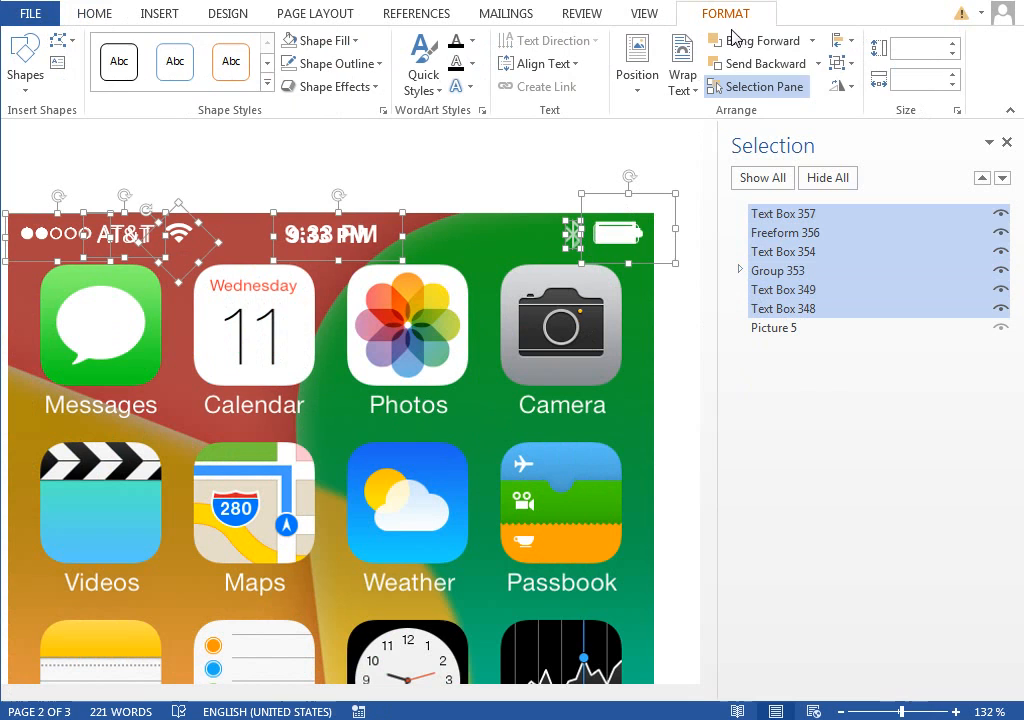
pyautogui.click(840, 63)
pyautogui.click(860, 88)
# Step: Rename the new status bar group as header and collapse its list of objects
pyautogui.click(795, 222)
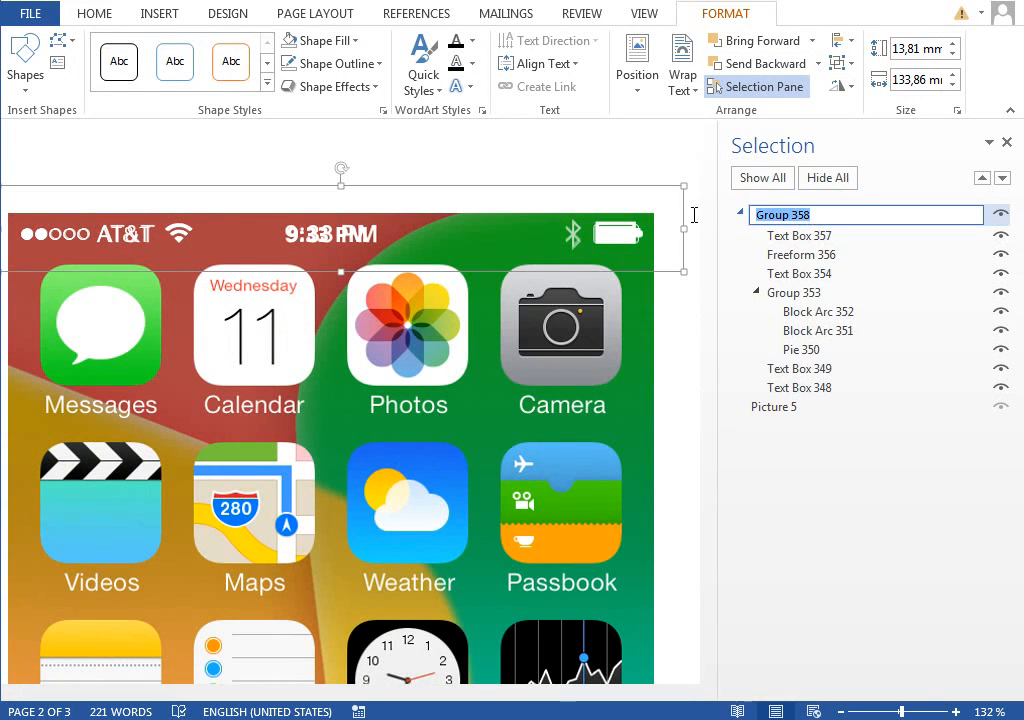
pyautogui.write('header')
pyautogui.press('Return')
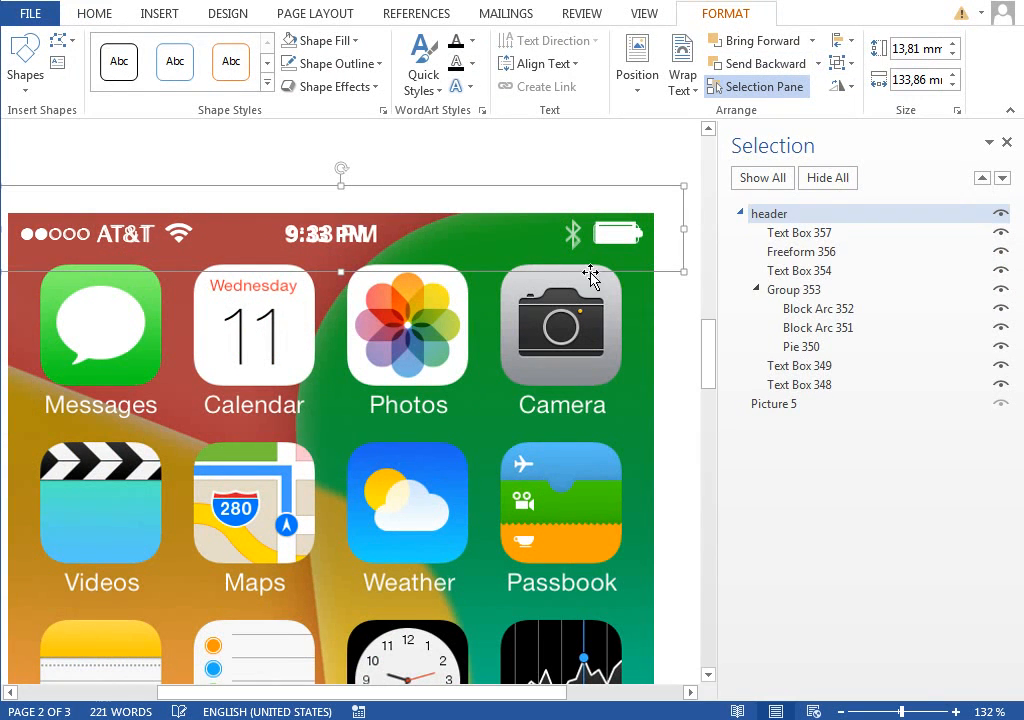
pyautogui.click(740, 214)
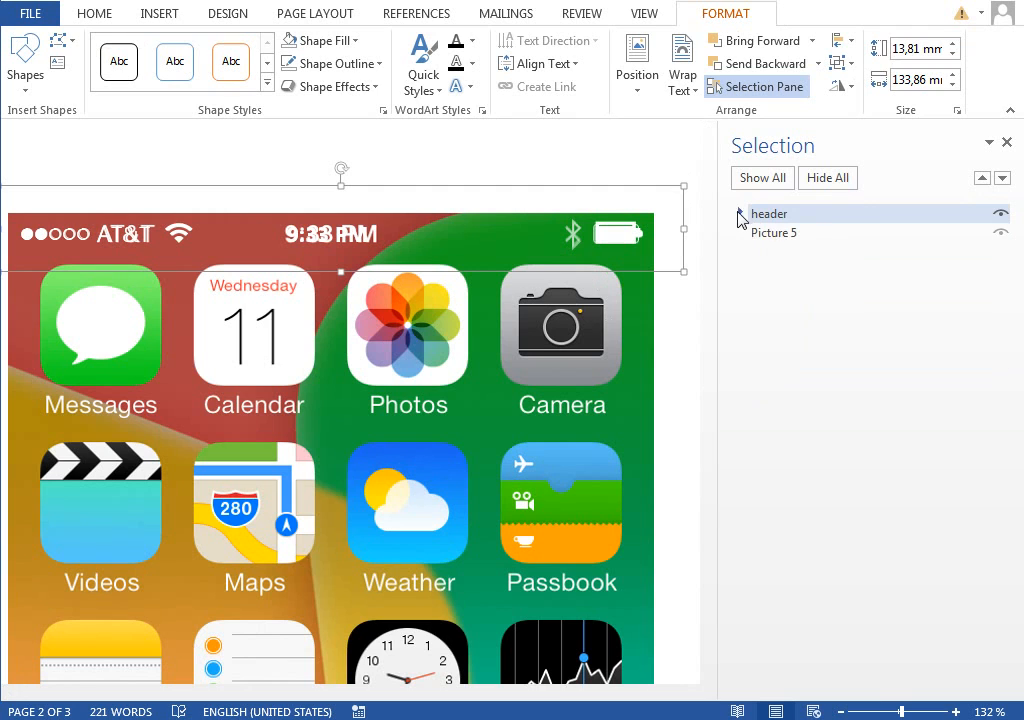
# Step: Move the header group to page 1 and place it across the top of the gray home screen, above the app icons
pyautogui.click(878, 714)
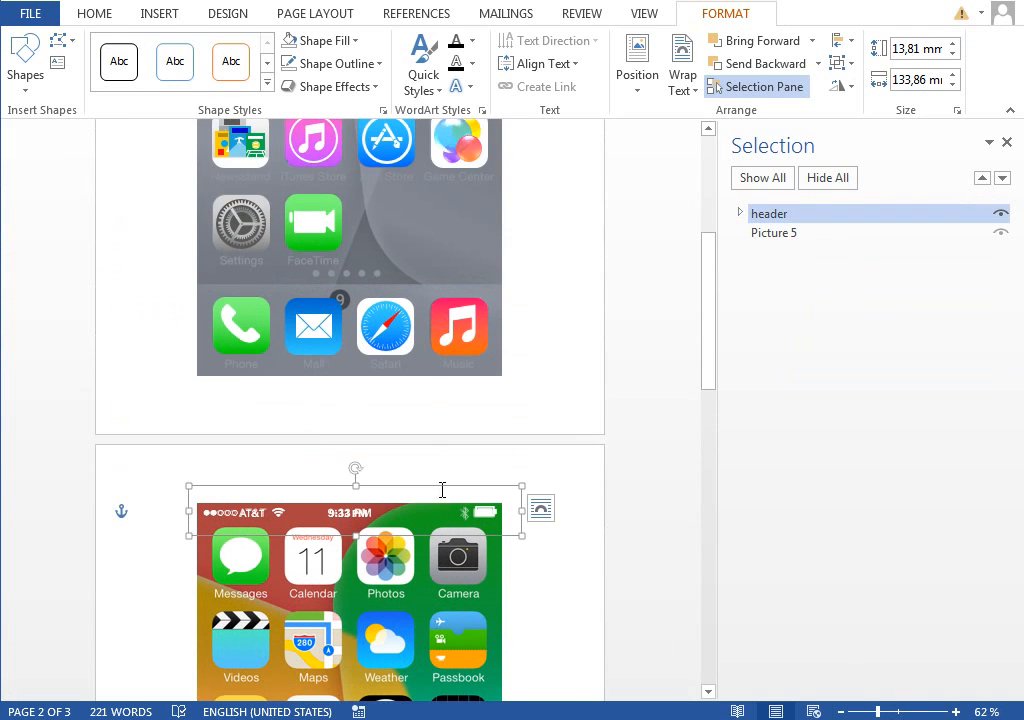
pyautogui.moveTo(442, 490); pyautogui.dragTo(432, 226)
pyautogui.scroll(5, 514, 347)
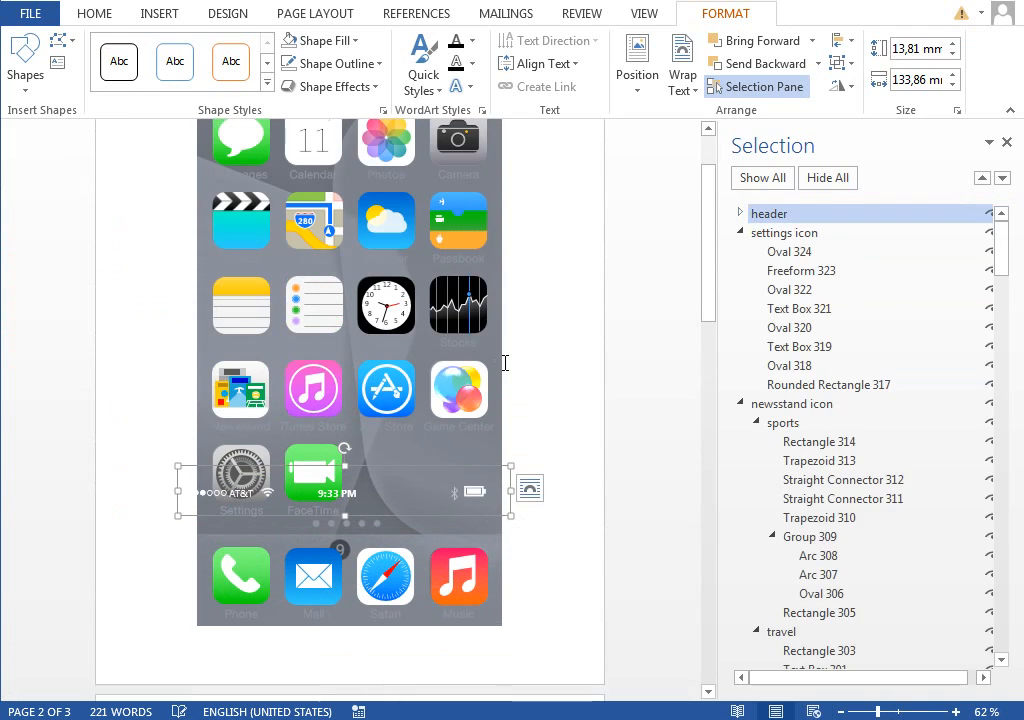
pyautogui.scroll(2, 505, 363)
pyautogui.moveTo(438, 565); pyautogui.dragTo(438, 202)
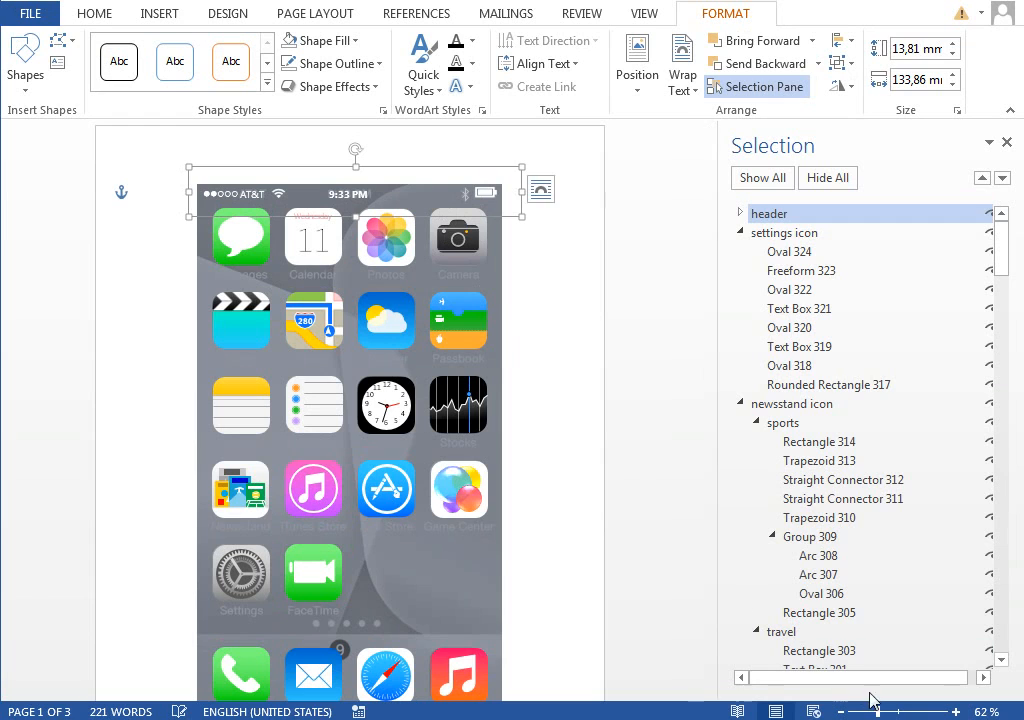
pyautogui.click(898, 712)
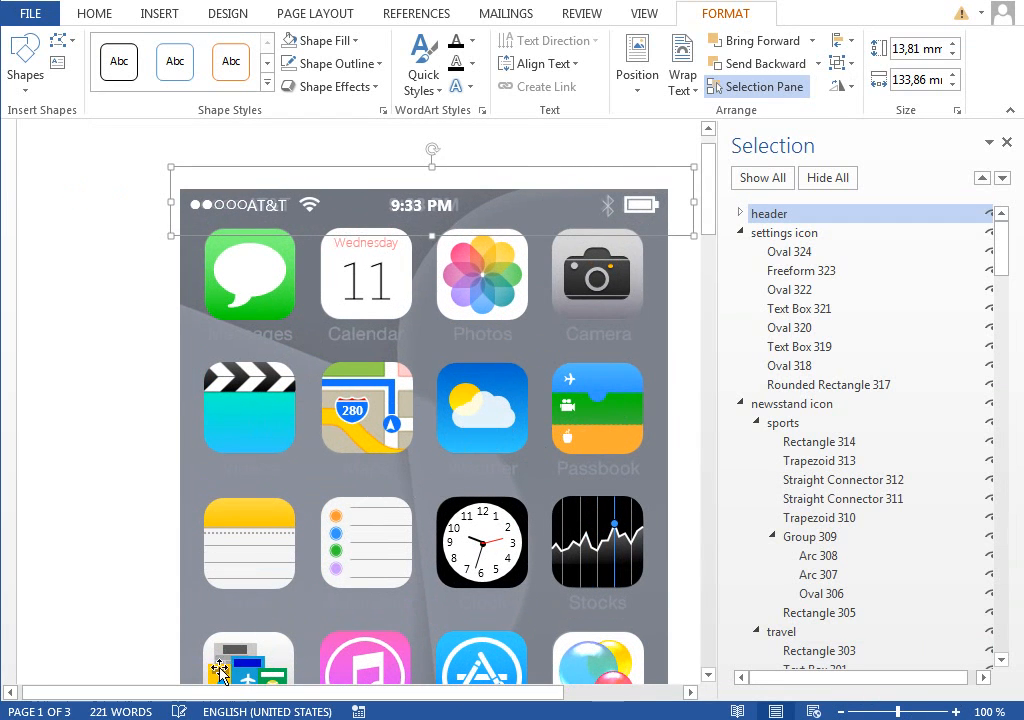
pyautogui.moveTo(215, 692); pyautogui.dragTo(270, 694)
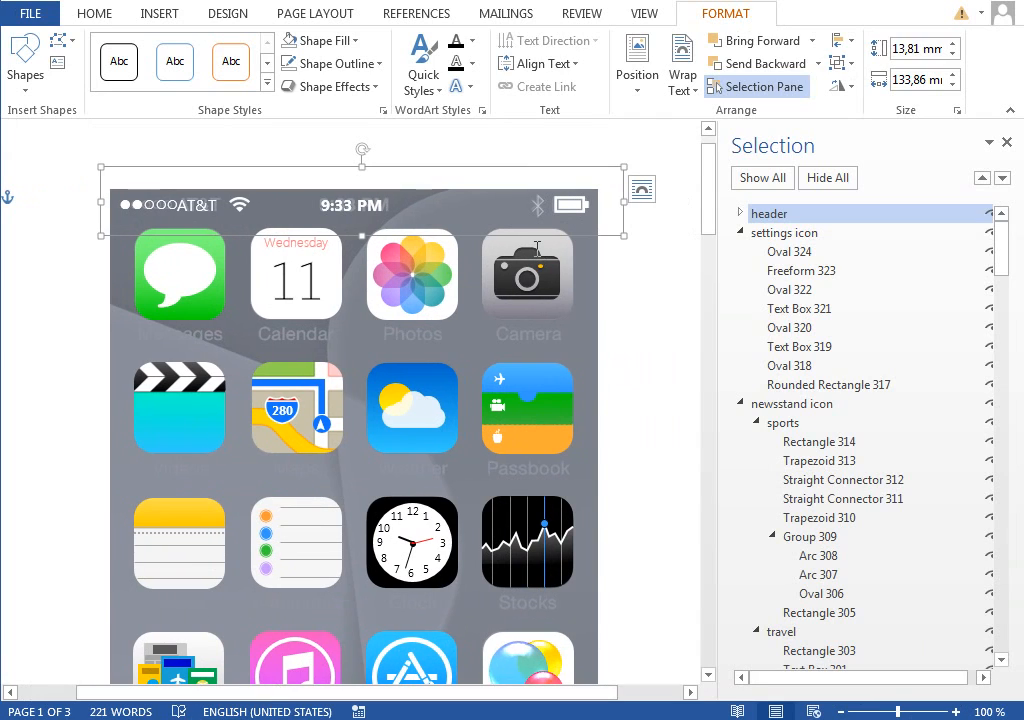